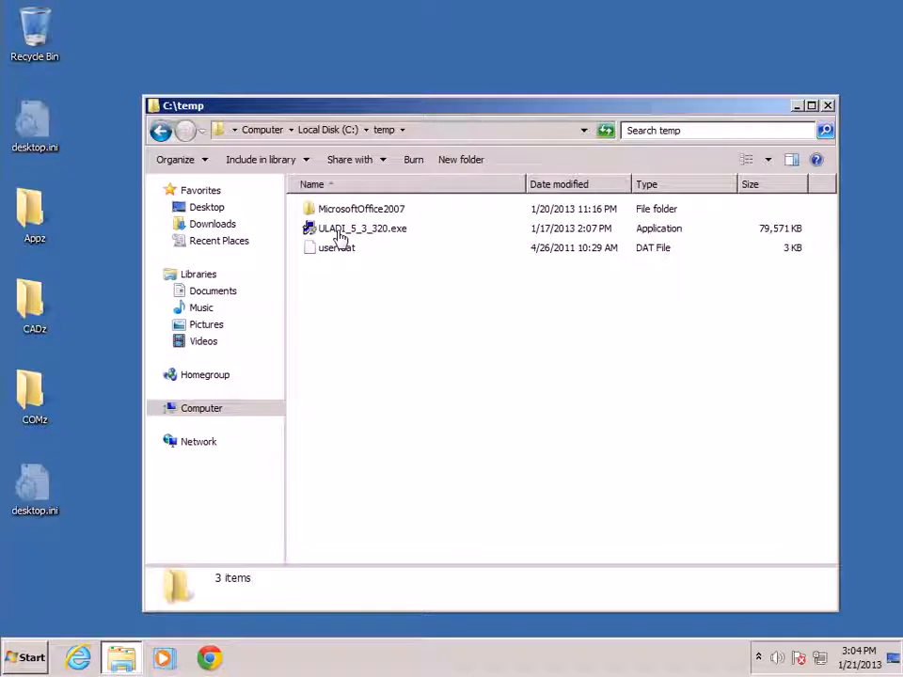
click(339, 237)
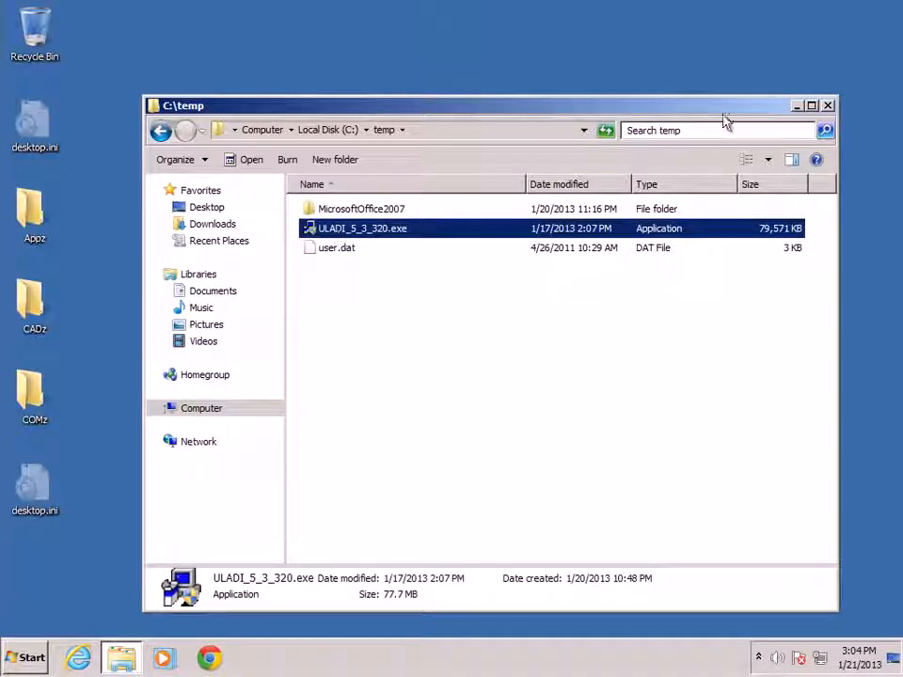
click(796, 106)
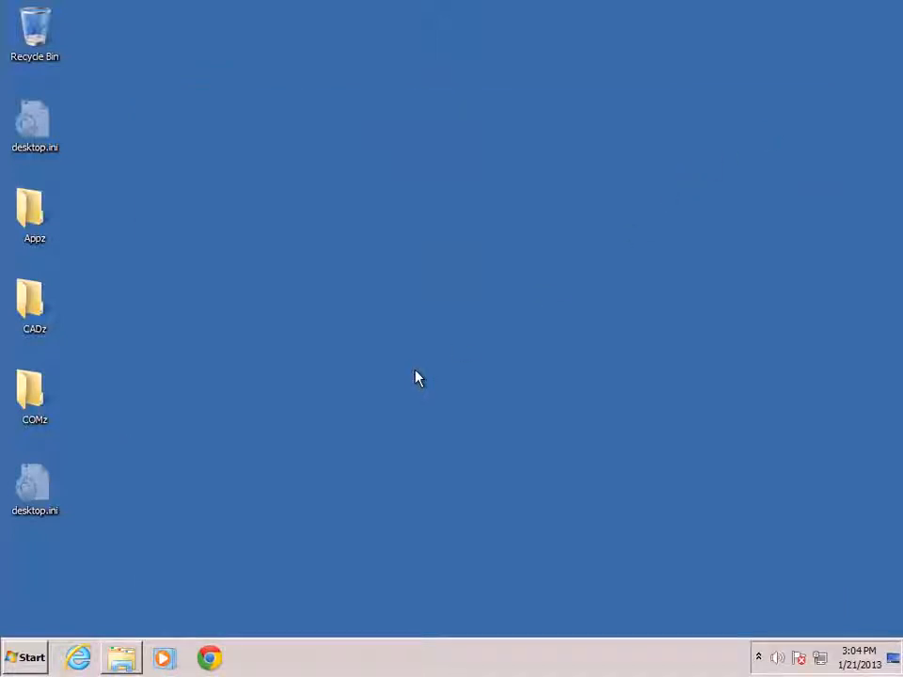
click(122, 658)
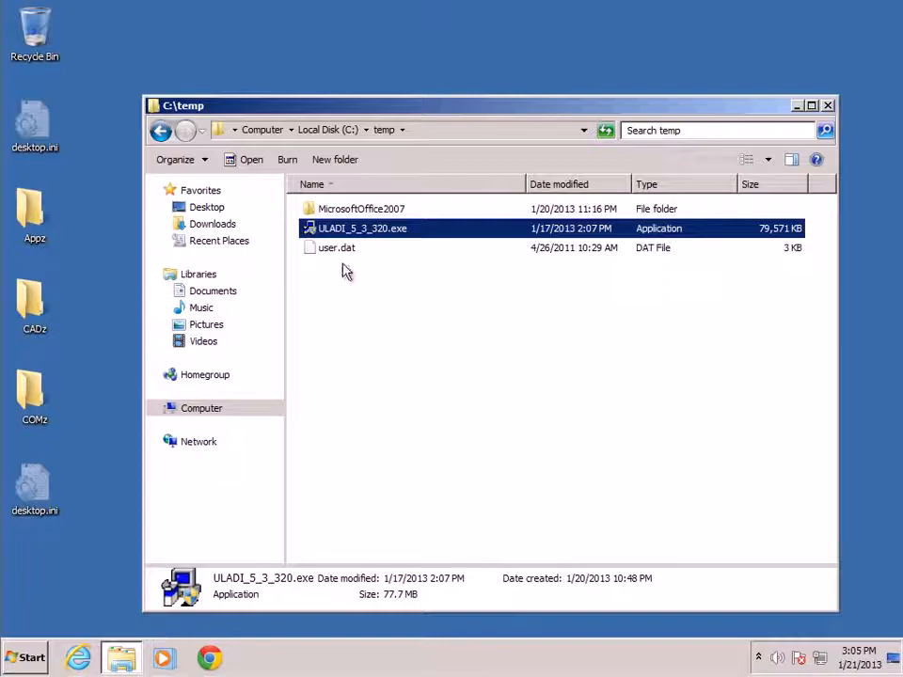
right_click(349, 230)
click(379, 242)
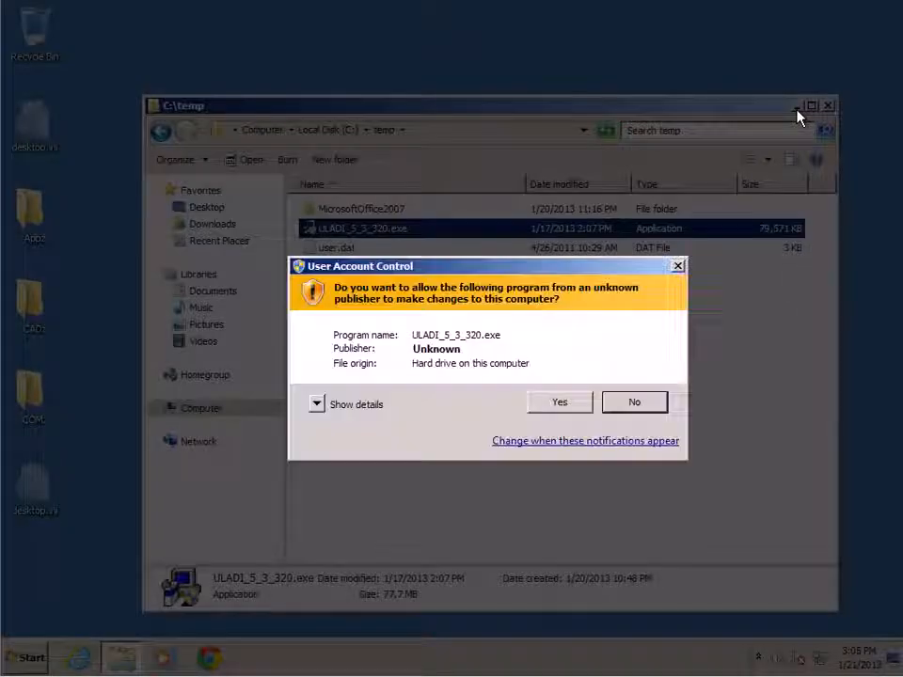
click(559, 402)
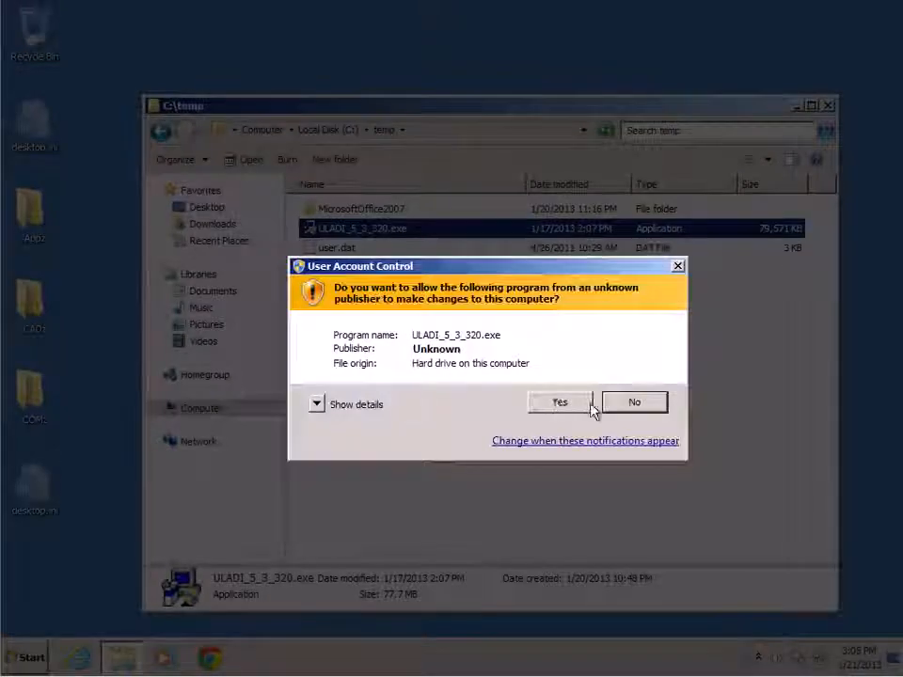
- Run the ULADI_5_3_320.exe installer as administrator and allow it to make changes
right_click(363, 230)
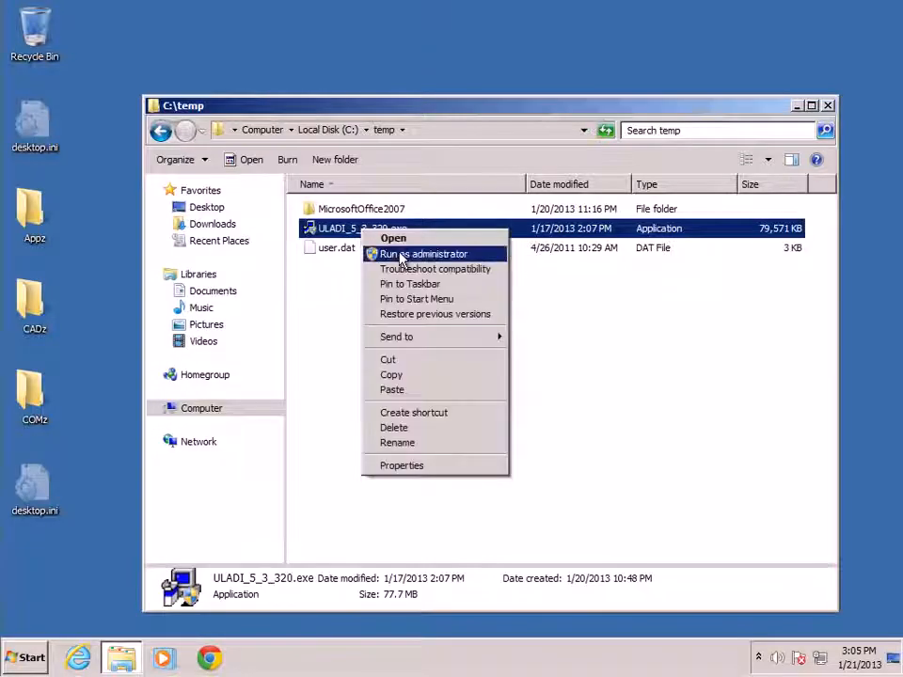
click(403, 255)
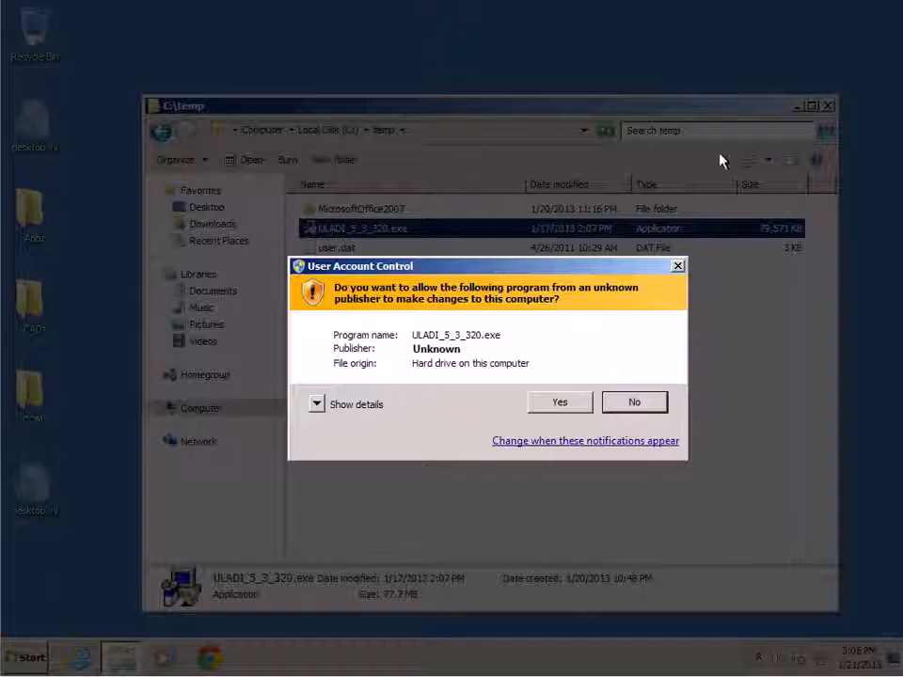
click(550, 404)
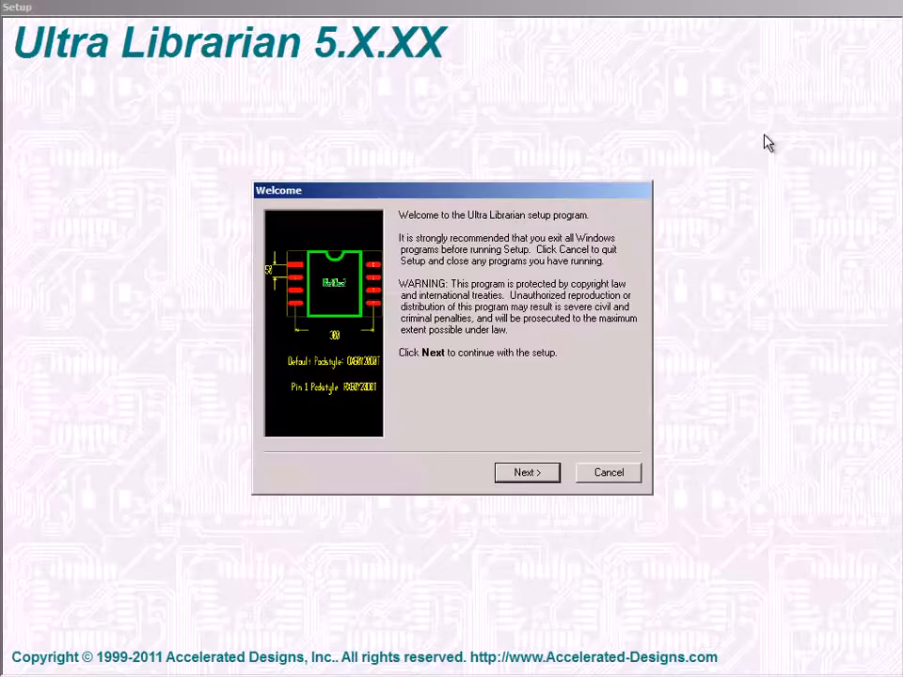
- Start the Ultra Librarian setup and accept the software license agreement
click(532, 477)
click(532, 476)
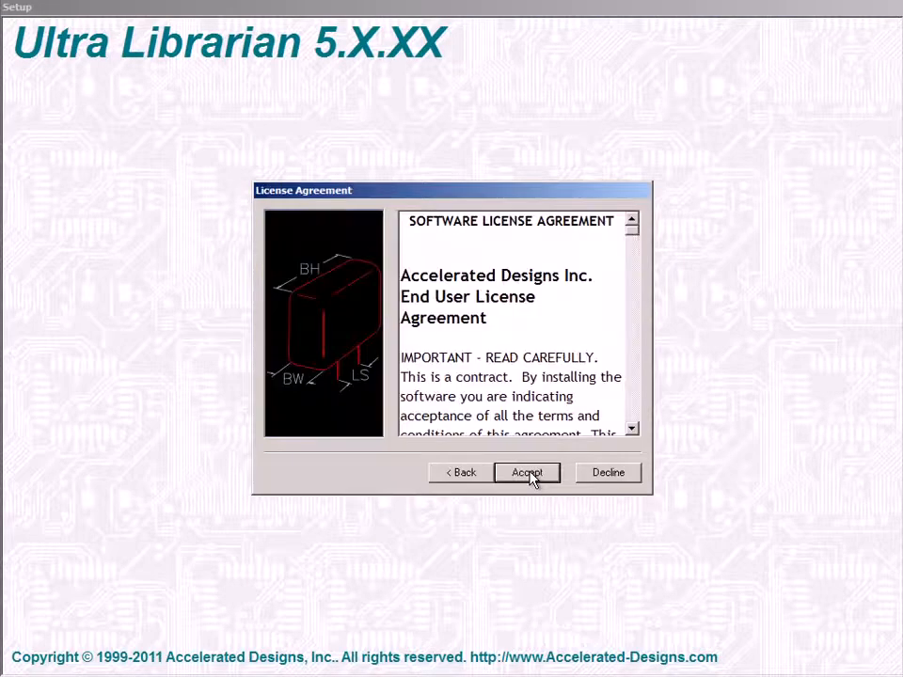
click(528, 473)
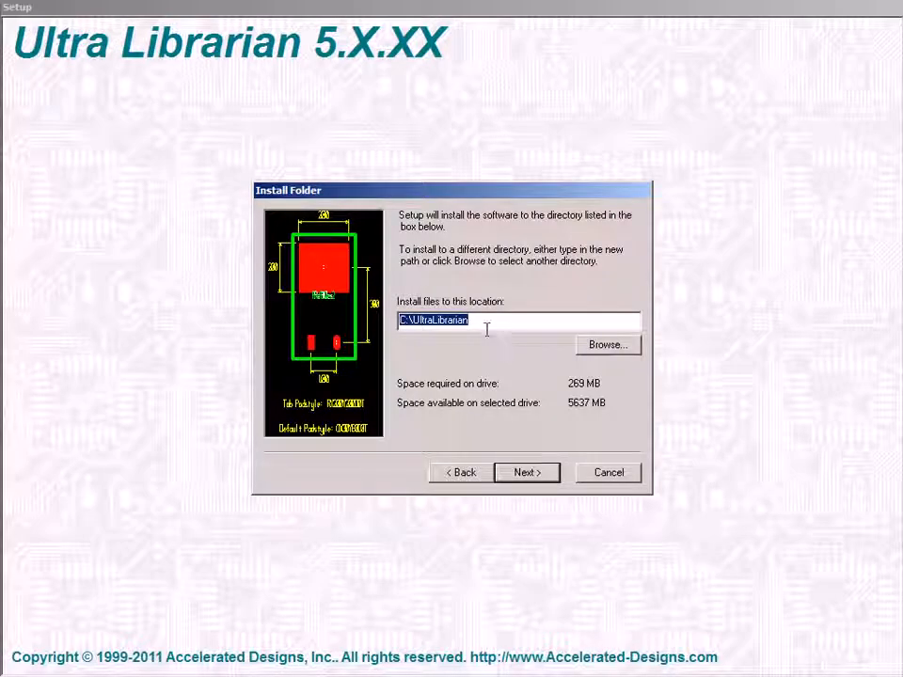
- Keep the default install folder C:\UltraLibrarian, shortcut folder and driver options, and start the installation
click(524, 474)
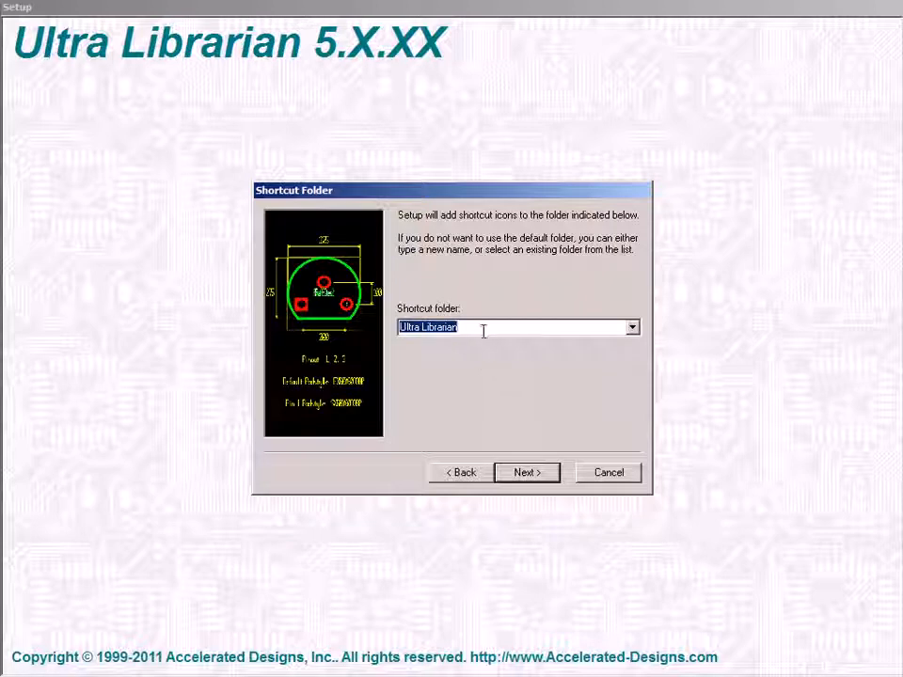
click(526, 472)
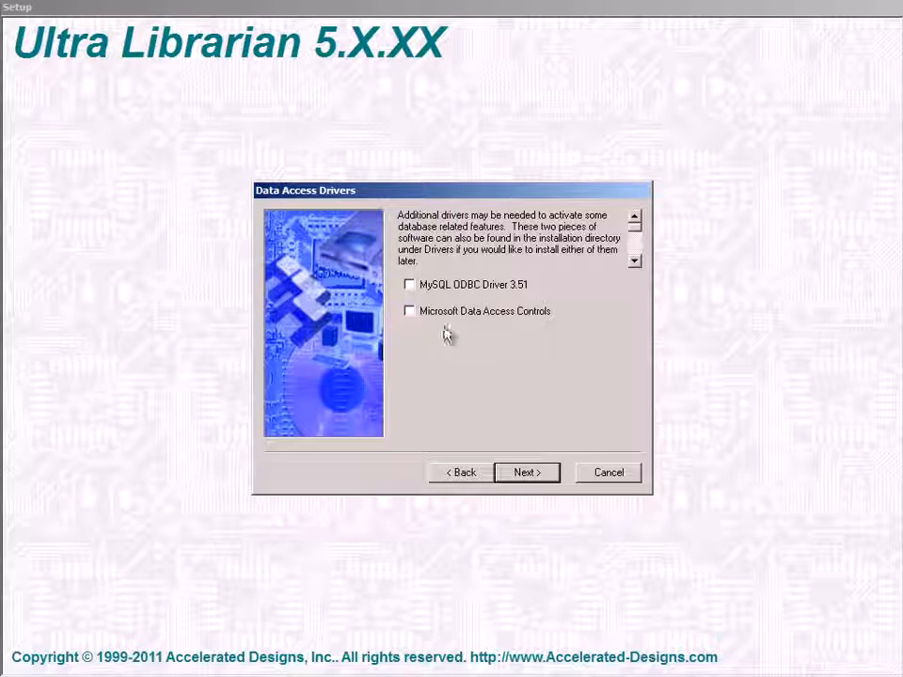
click(517, 476)
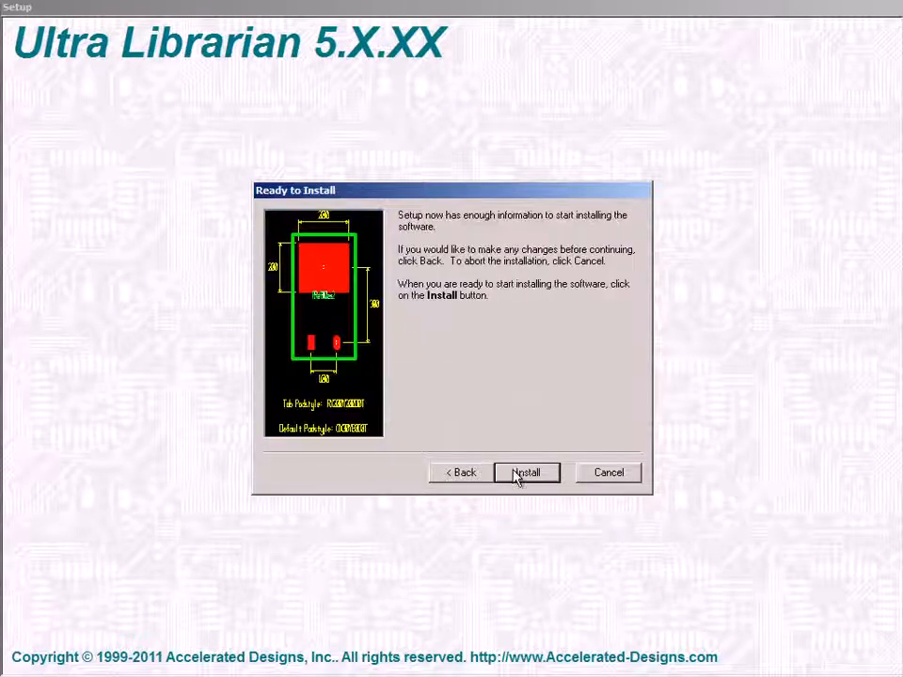
click(532, 477)
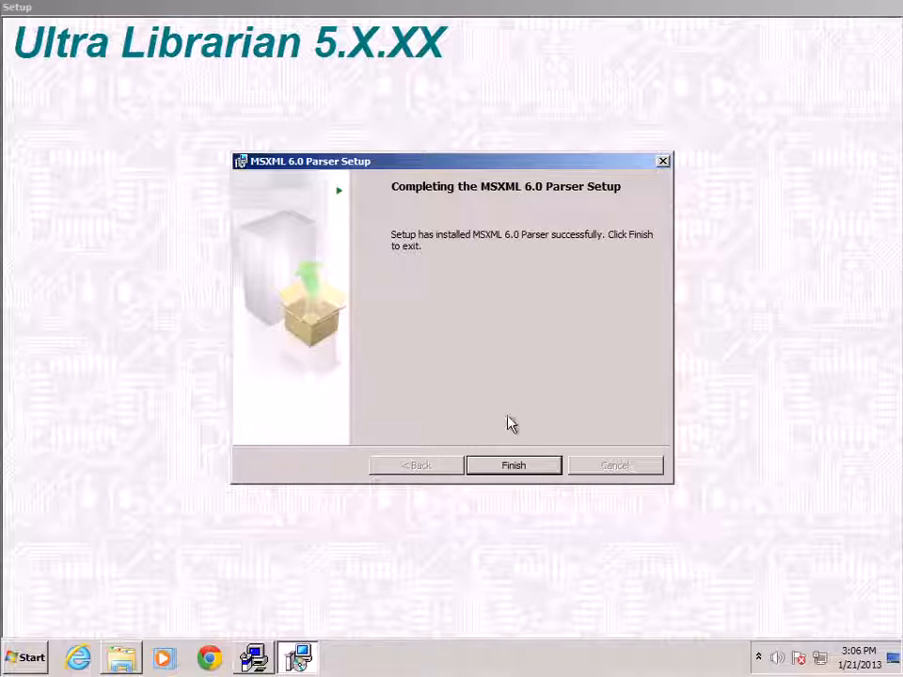
- Finish the MSXML 6.0 Parser setup and continue past the Ultra Librarian splash screen
click(513, 470)
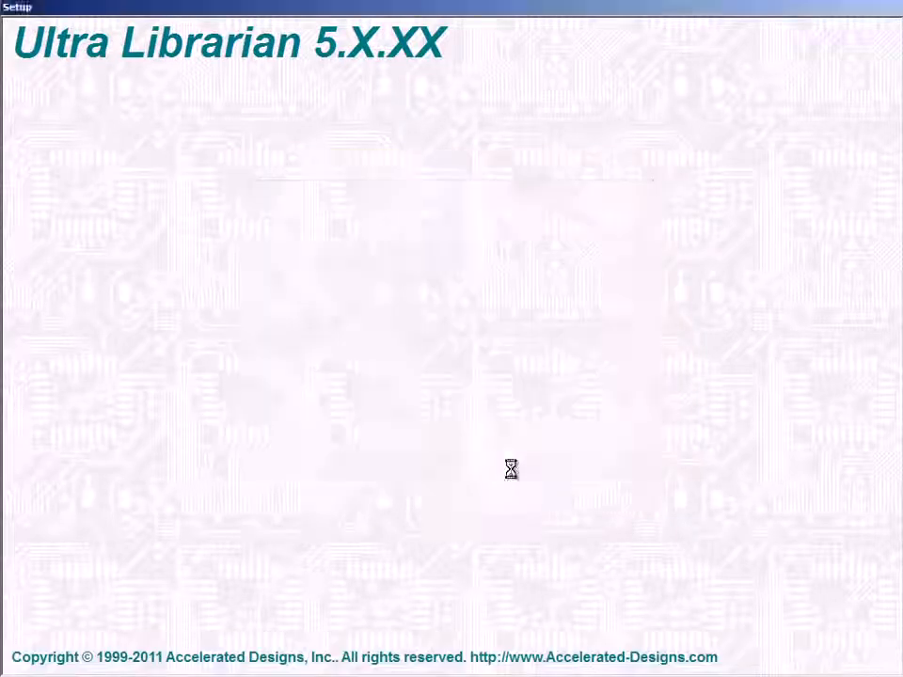
click(519, 474)
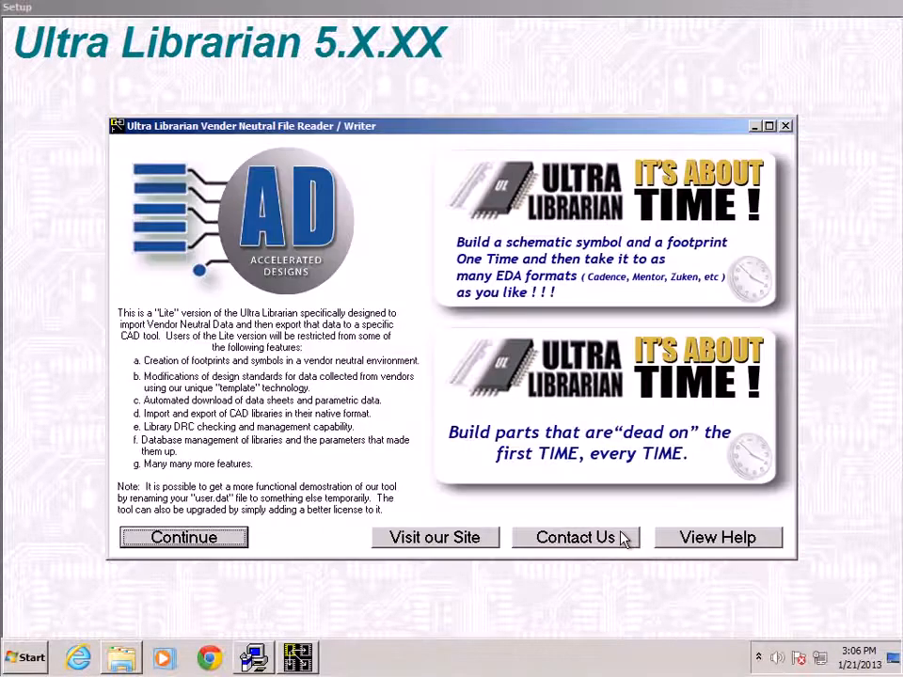
click(228, 546)
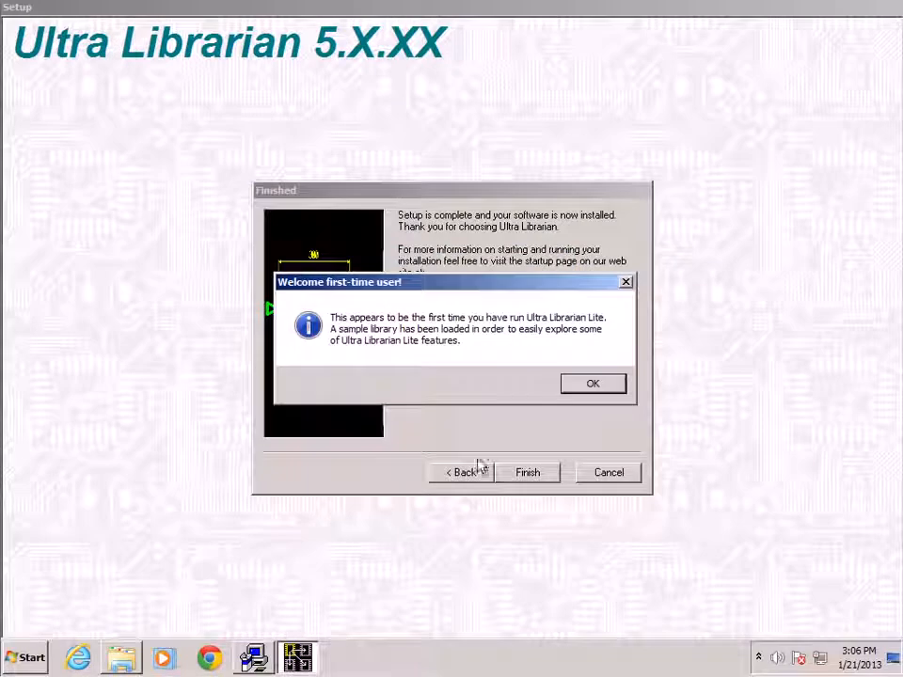
- Dismiss the first-time user welcome, exit the reader program and finish the setup
click(587, 390)
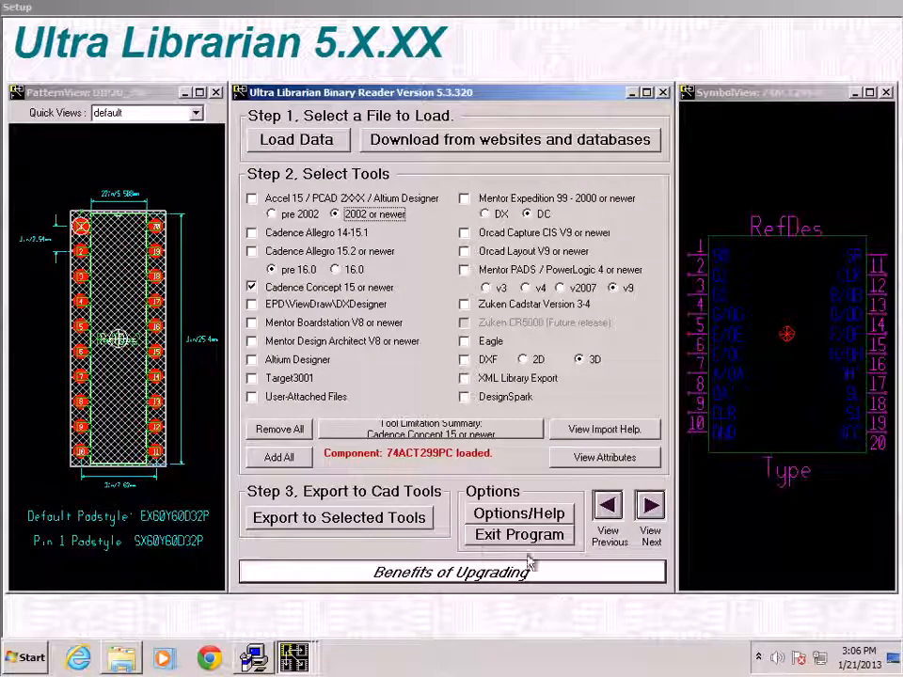
click(542, 541)
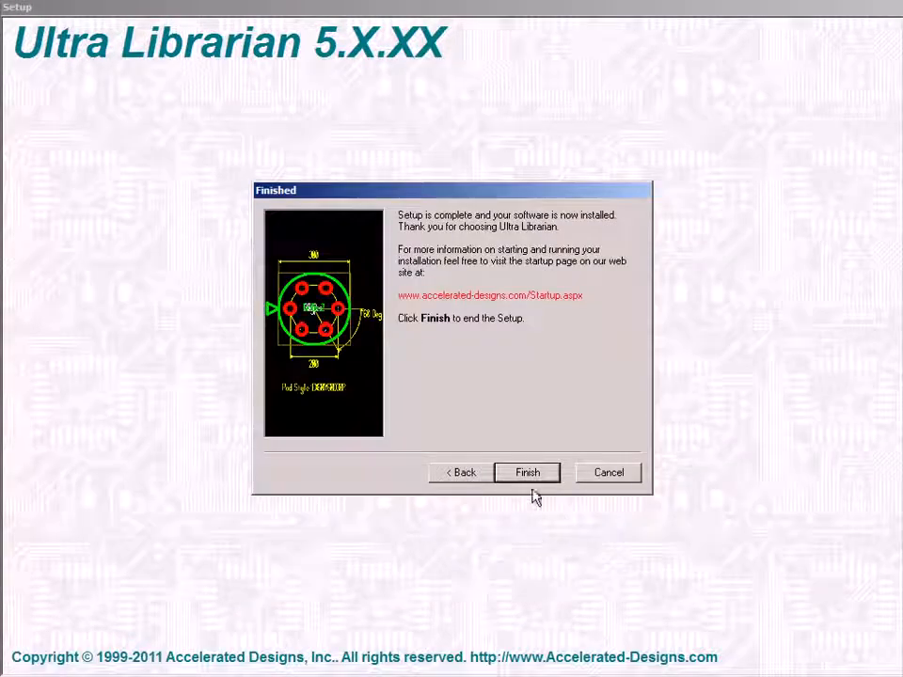
click(529, 474)
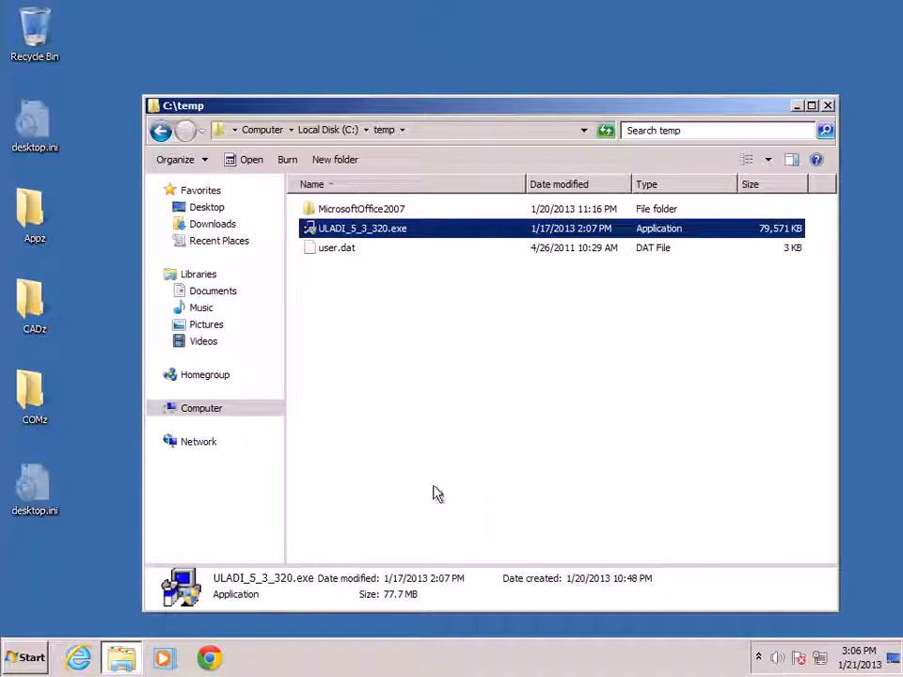
- Launch Ultra Librarian (CIS) from the Start menu's Ultra Librarian program folder and continue past the splash screen
click(38, 662)
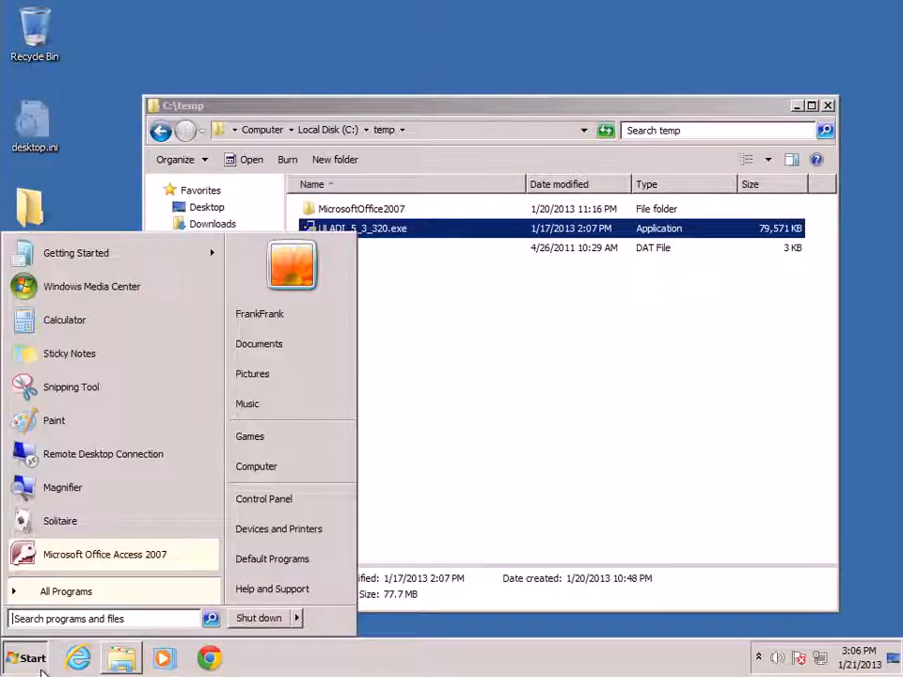
click(171, 591)
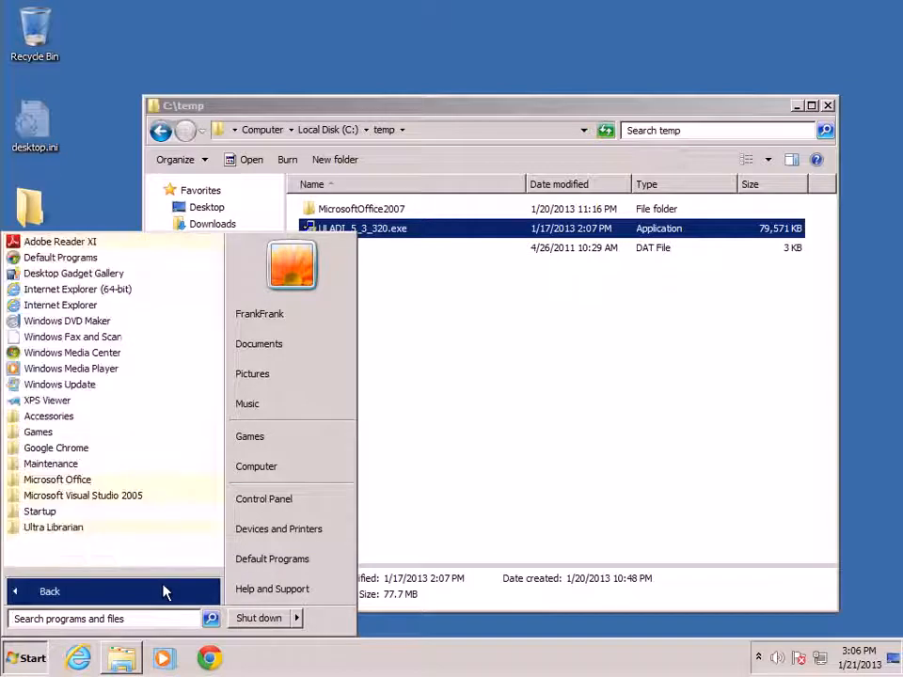
click(154, 529)
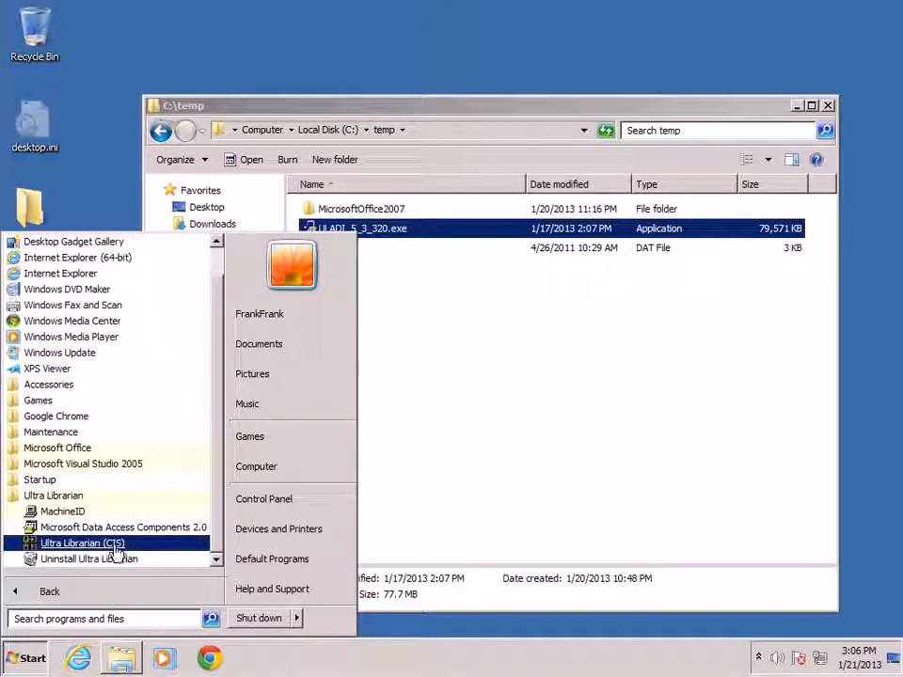
click(68, 546)
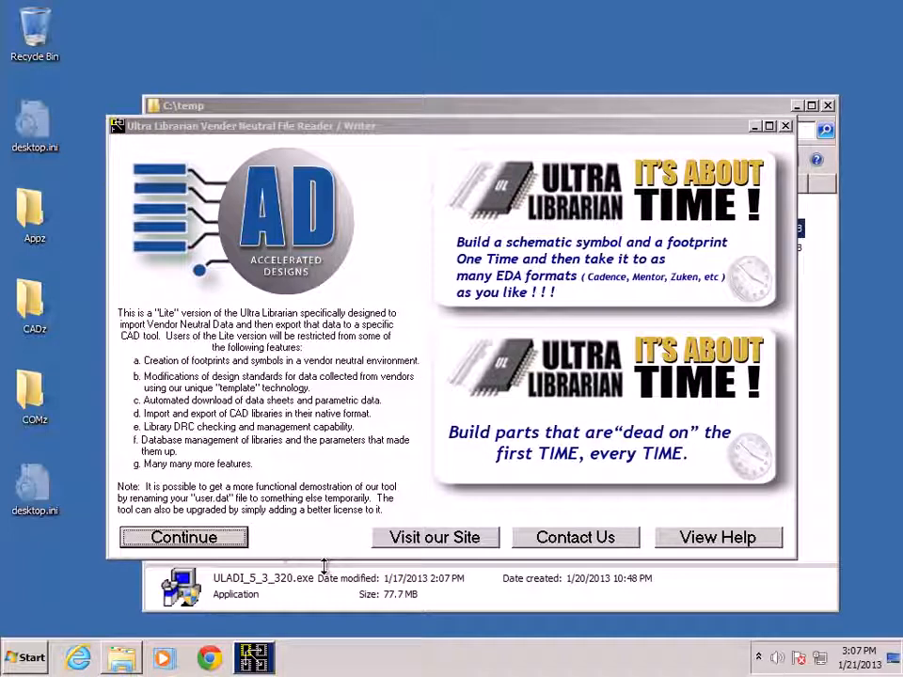
click(242, 536)
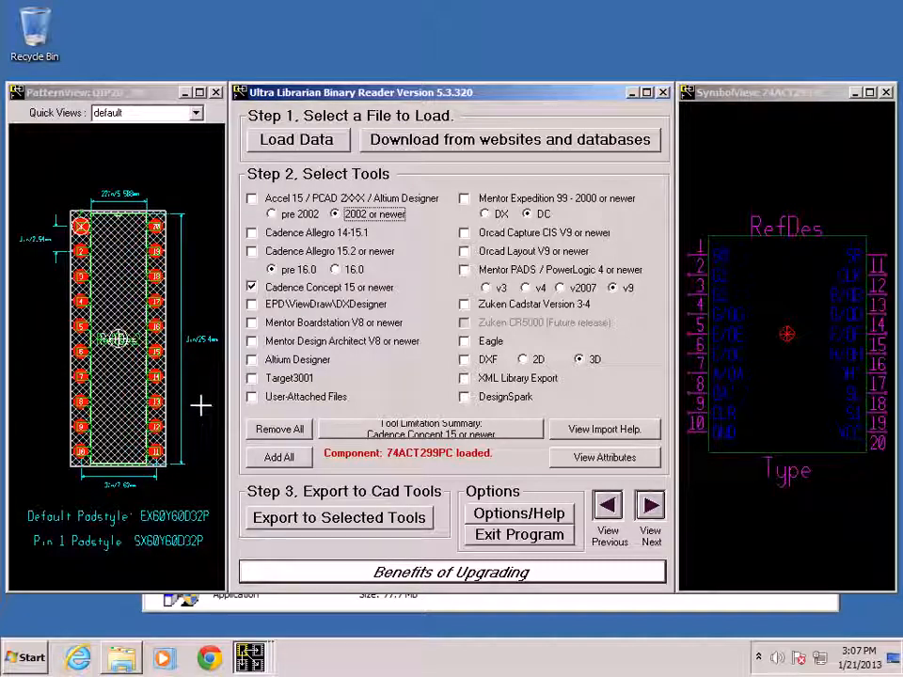
- Load the sample file CLC007AJE.bxl from the Samples folder
click(315, 143)
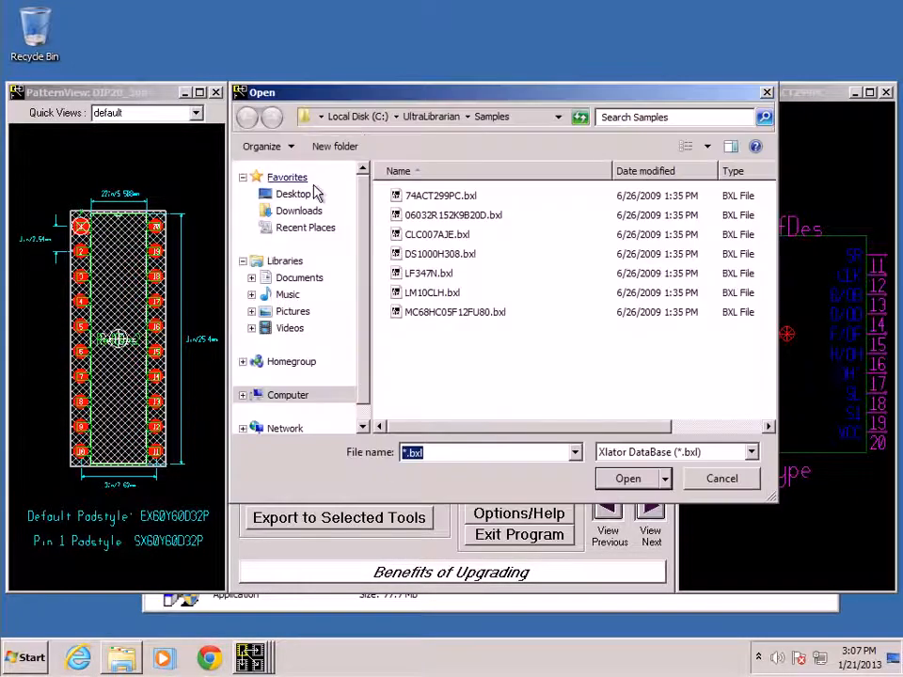
double_click(432, 235)
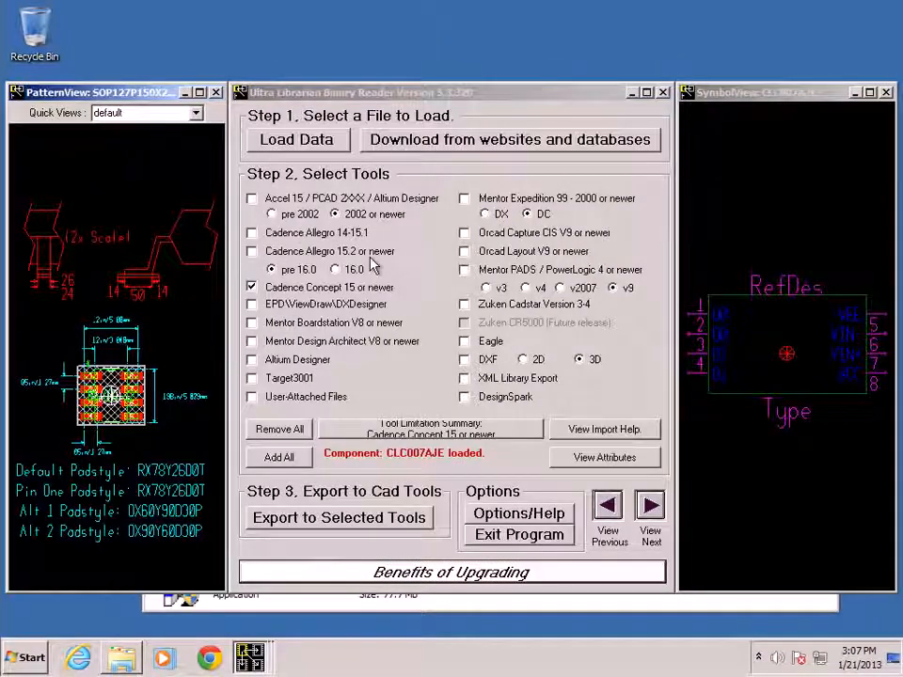
- Select Altium Designer instead of Cadence Concept 15 as the target tool and export the component
click(251, 359)
click(251, 287)
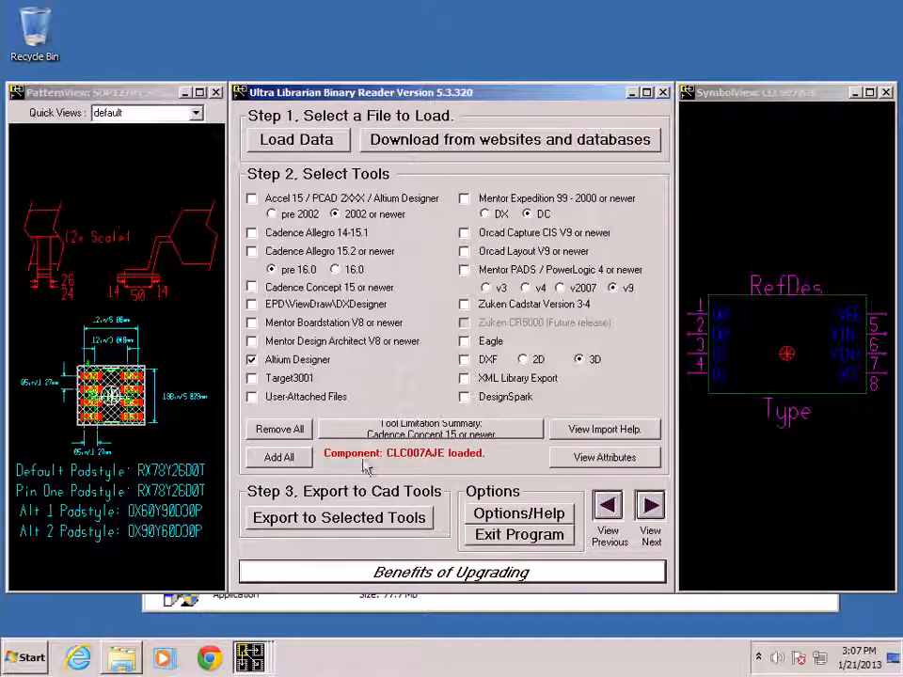
click(414, 518)
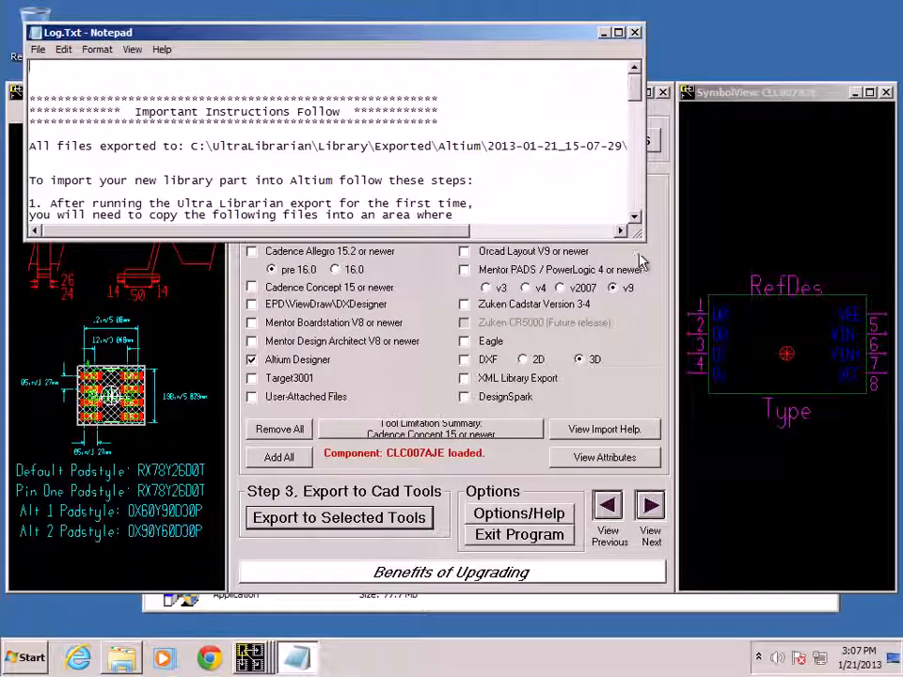
- Read the export log's export folder path, import instructions and help link for Altium
drag(636, 263, 638, 513)
scroll(633, 395, down, 6)
drag(633, 394, 624, 293)
drag(190, 123, 556, 137)
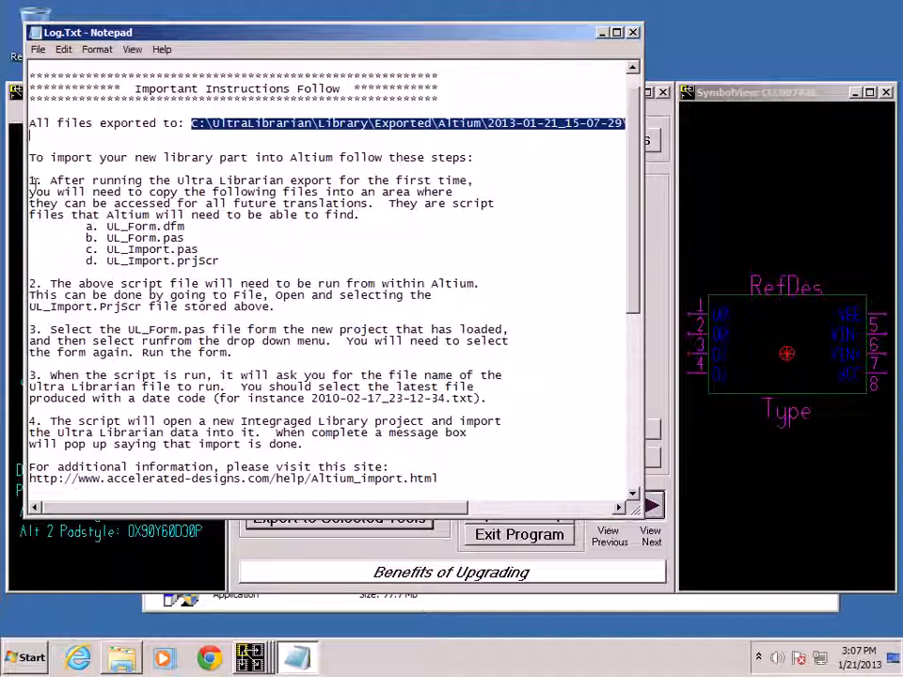
drag(30, 179, 37, 273)
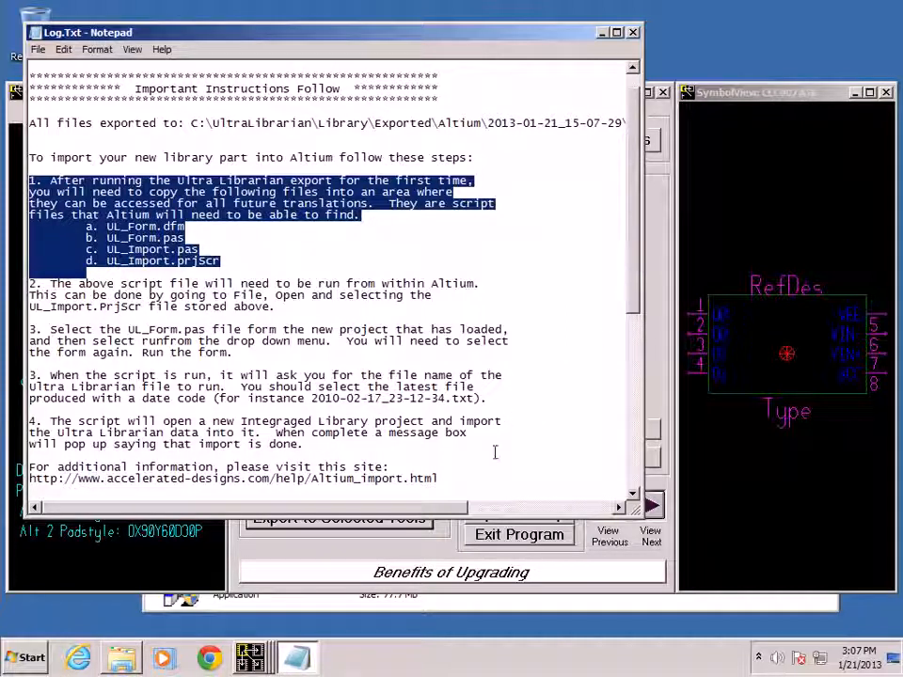
drag(439, 478, 28, 478)
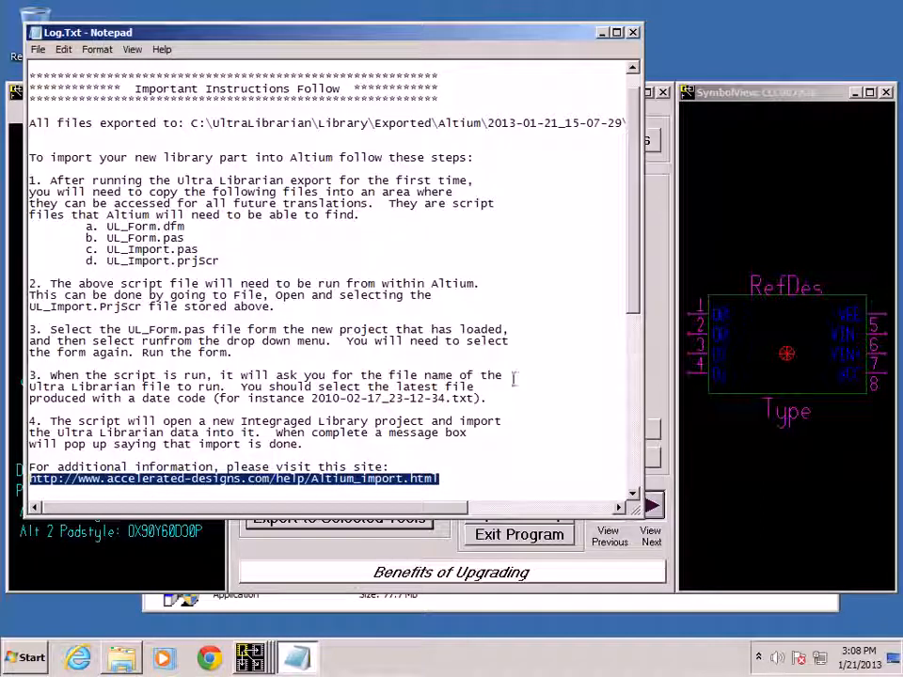
- Close the export log, exit Ultra Librarian, and select the user.dat file in C:\temp
click(632, 32)
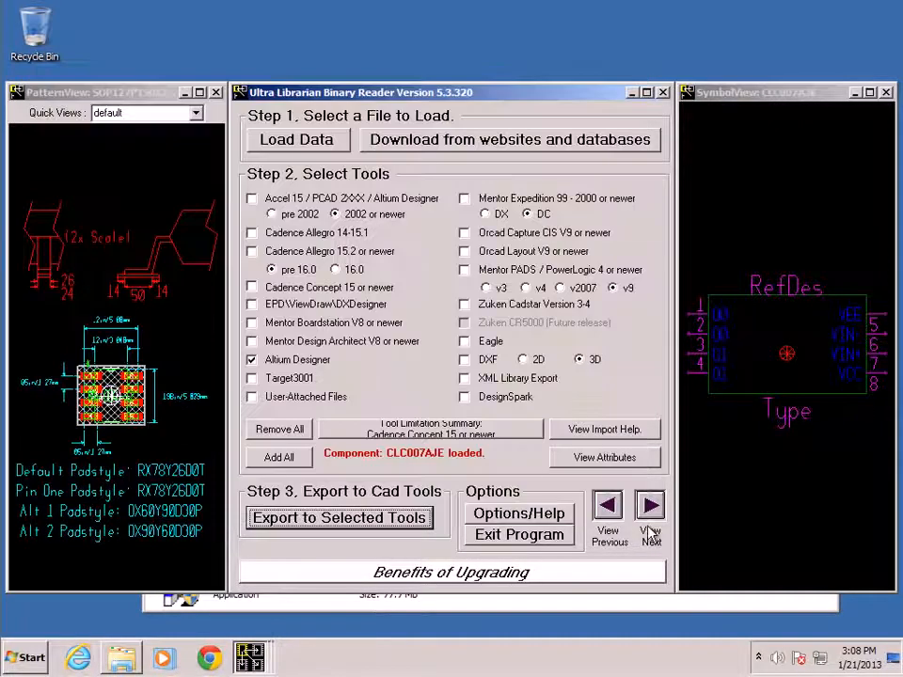
click(556, 545)
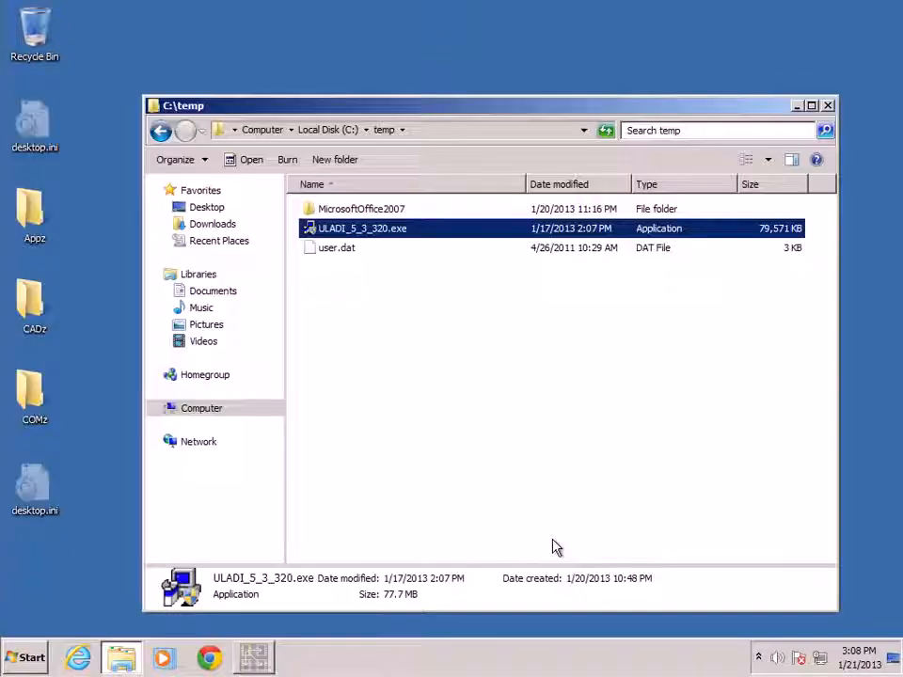
click(348, 249)
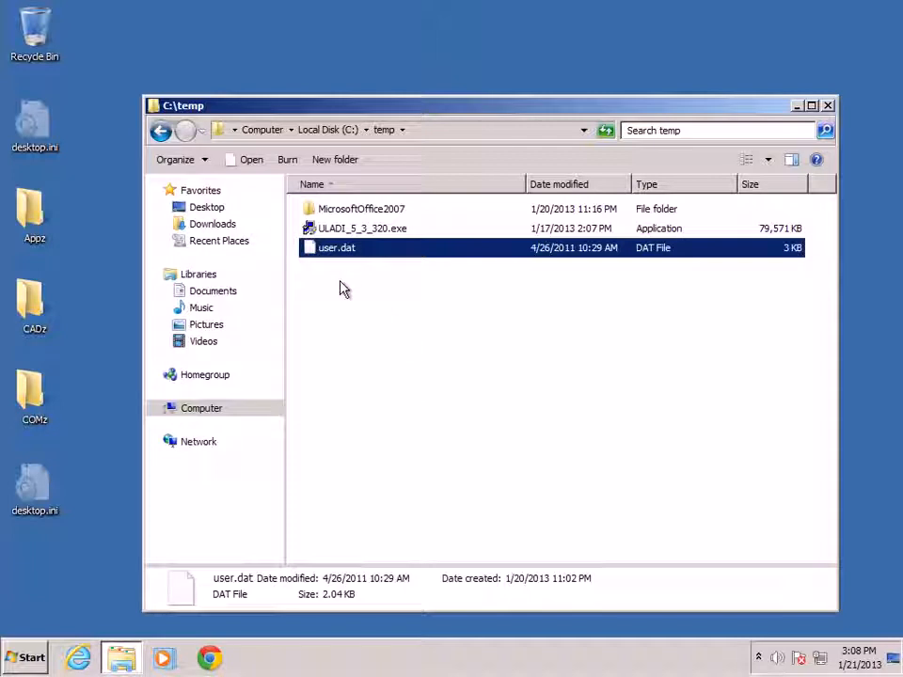
- Paste the copied user.dat into C:\UltraLibrarian, replacing the existing file there
click(210, 412)
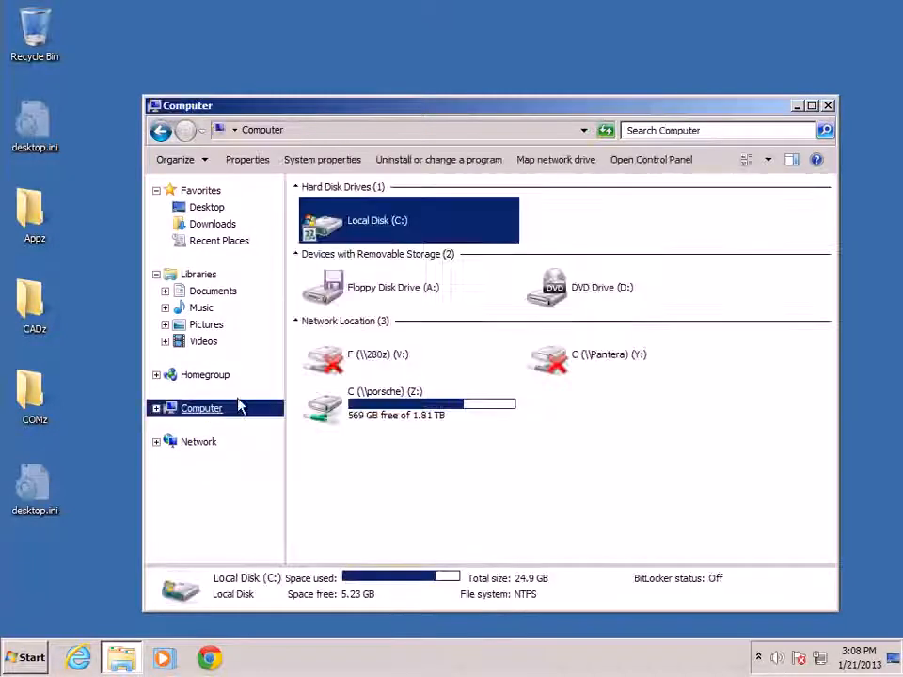
double_click(364, 222)
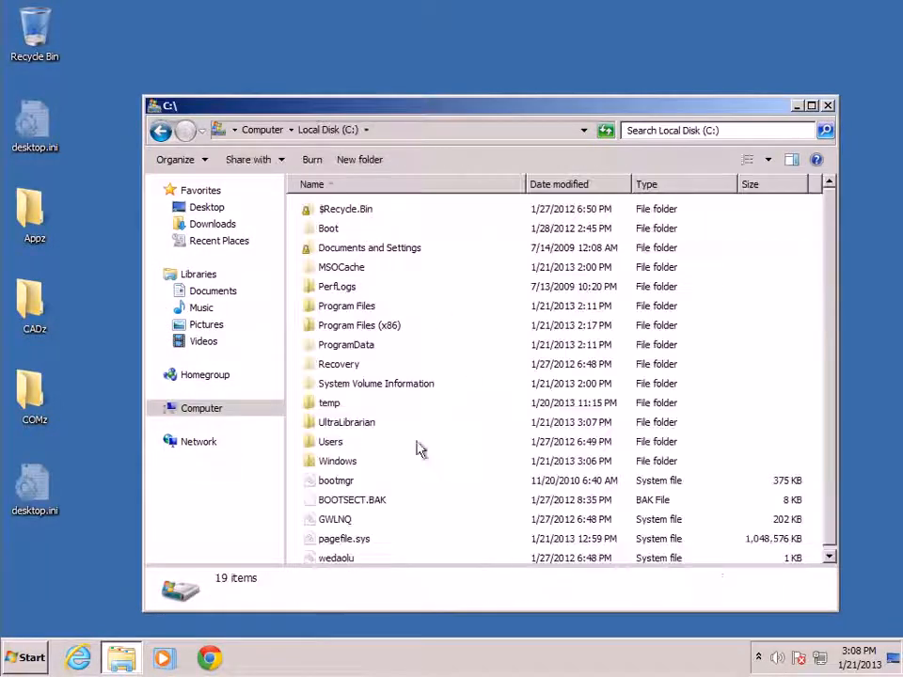
double_click(363, 429)
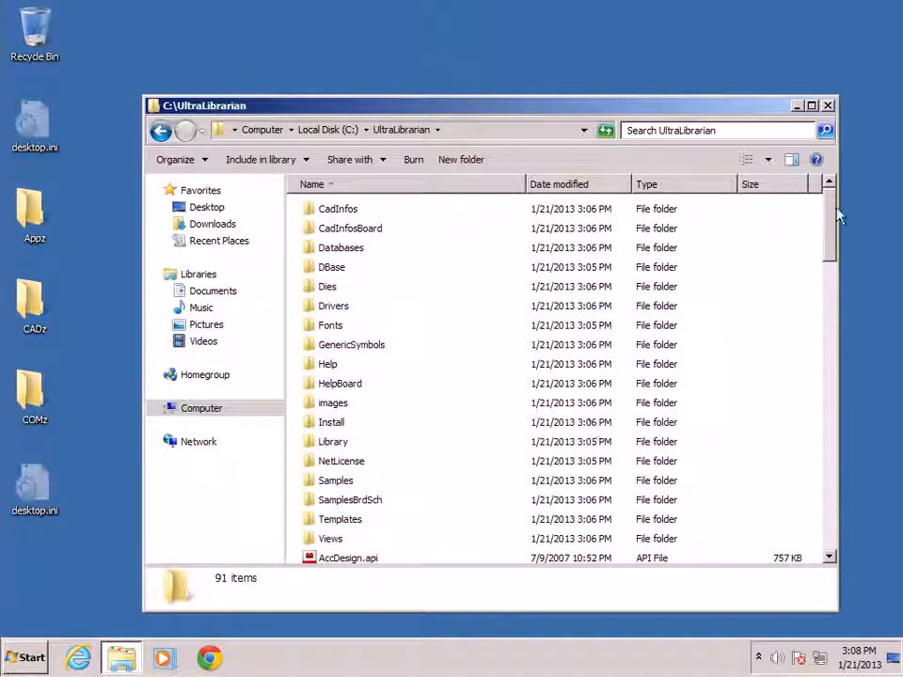
drag(828, 217, 816, 504)
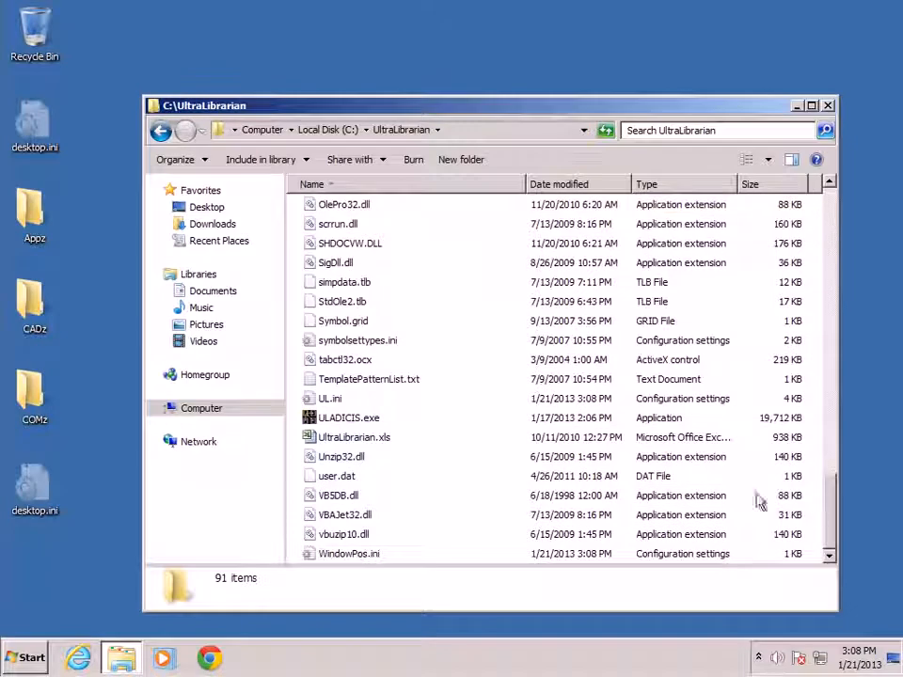
click(331, 476)
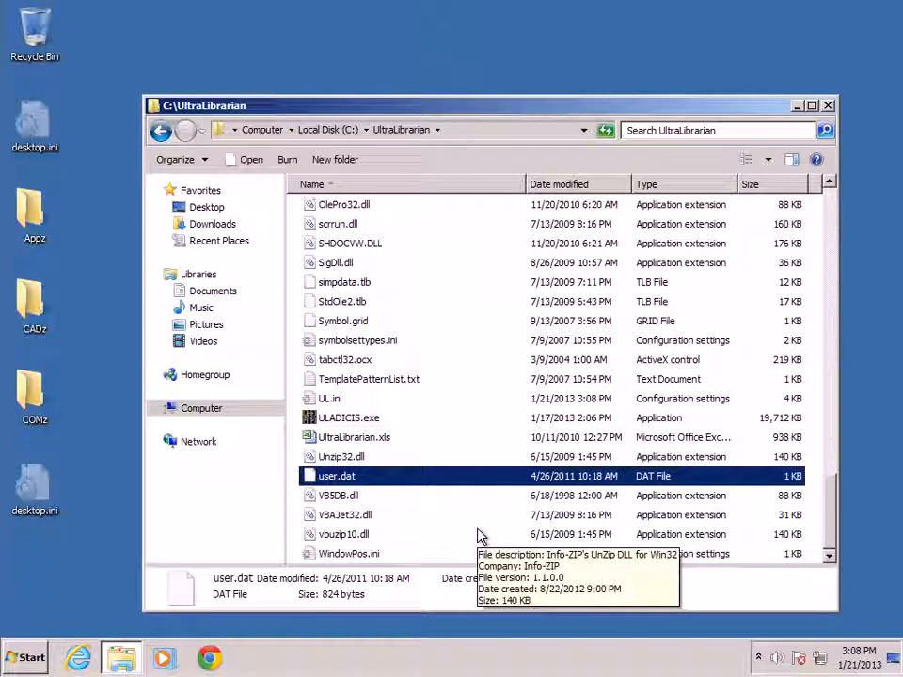
key(ctrl+v)
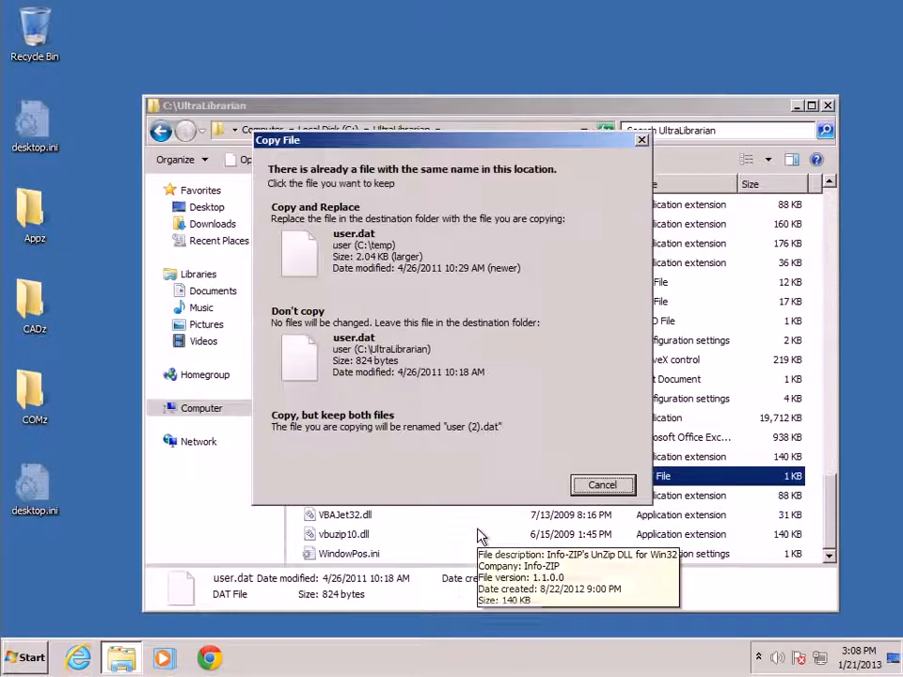
click(391, 282)
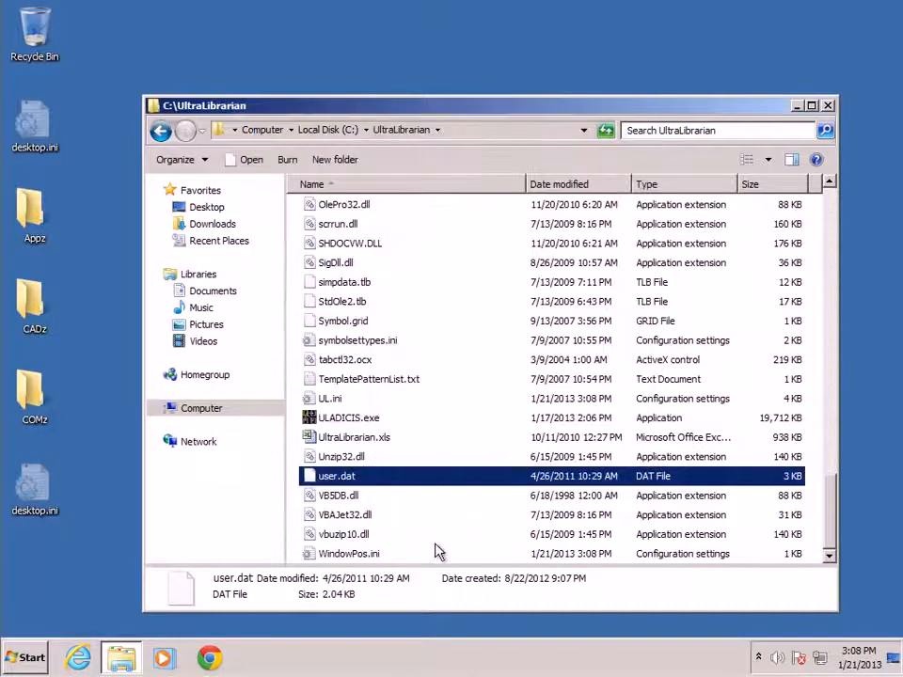
- Launch Ultra Librarian (CIS) from the Start menu and dismiss the pathing error about the Excel path
click(796, 107)
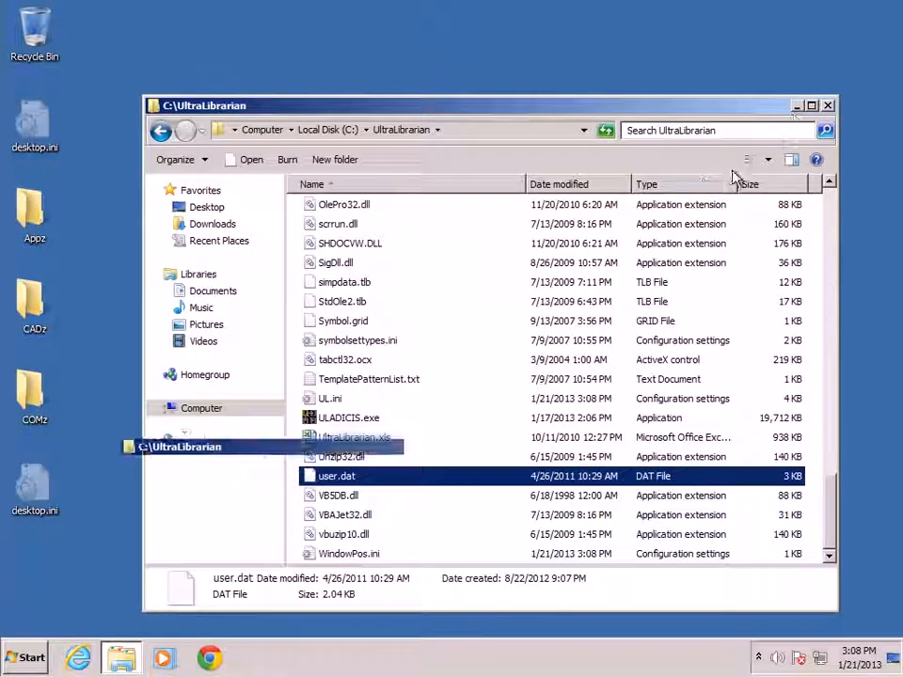
click(38, 657)
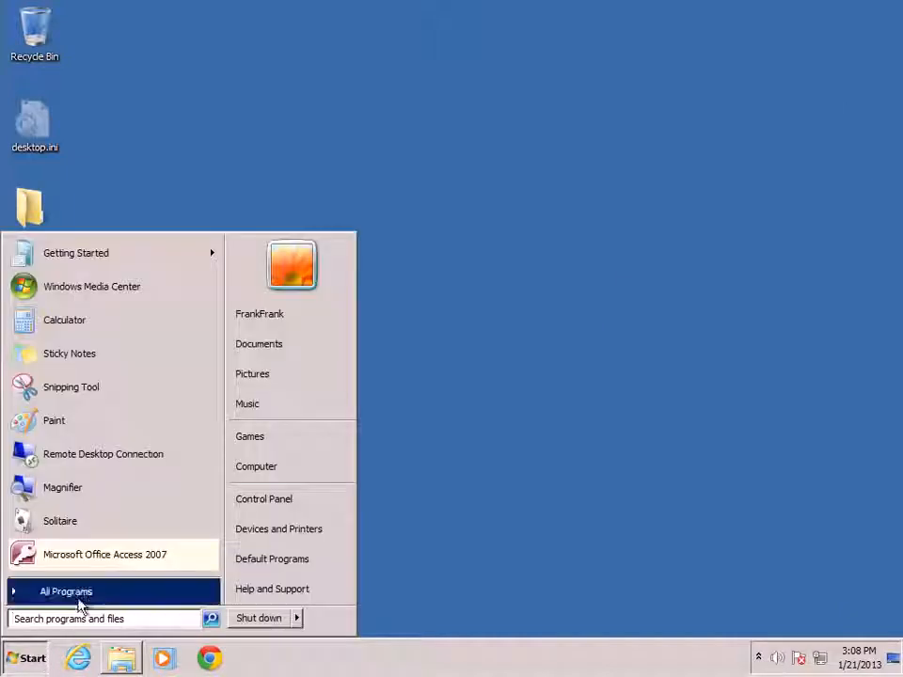
click(169, 593)
click(146, 527)
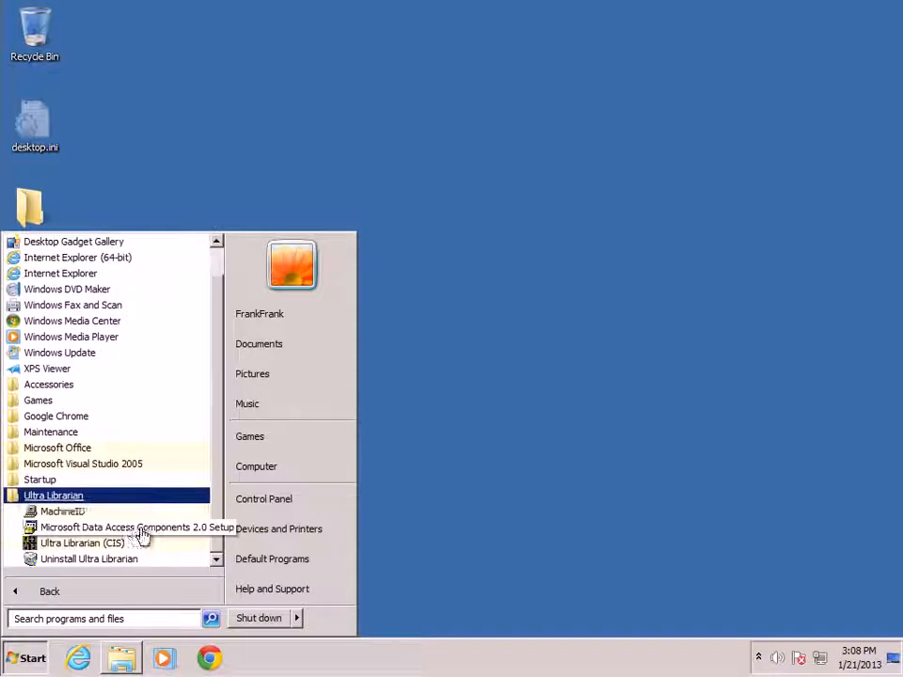
click(118, 546)
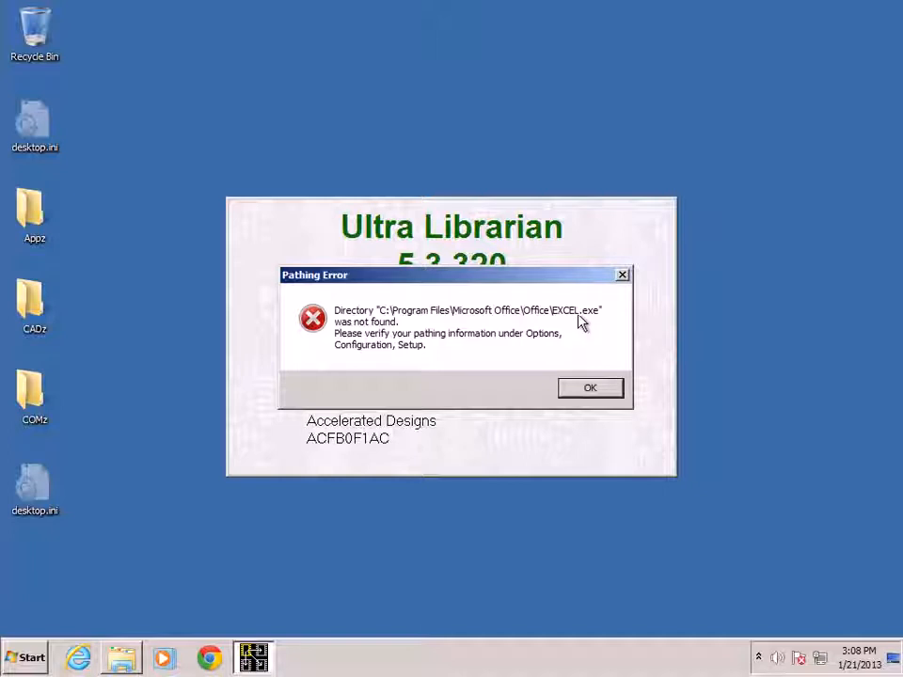
click(589, 387)
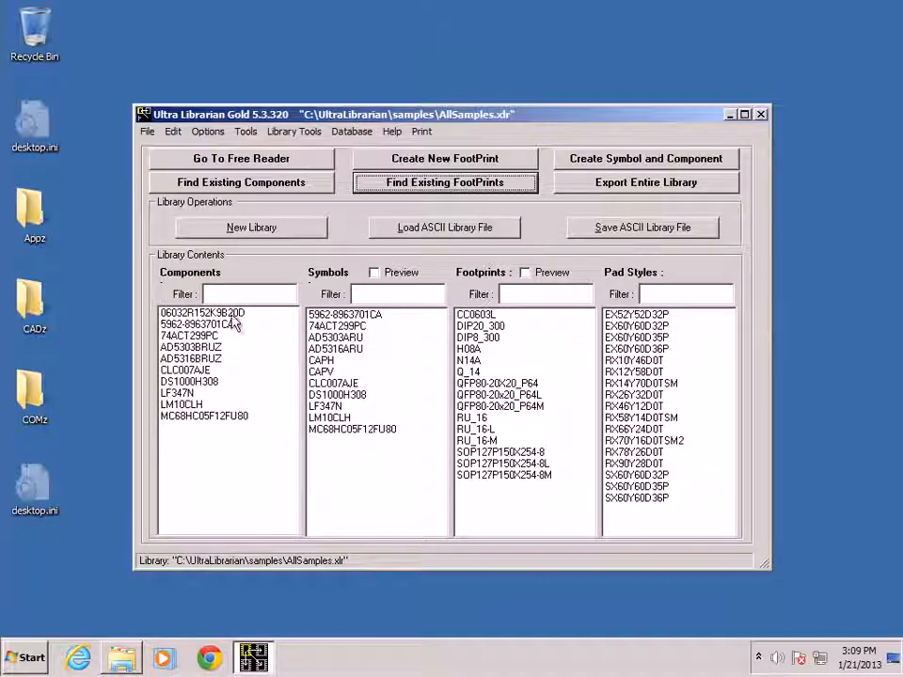
- Open component 06032R152K9B20D, cross-probe its footprint and symbol, then finish editing and close the preview windows
drag(523, 115, 543, 86)
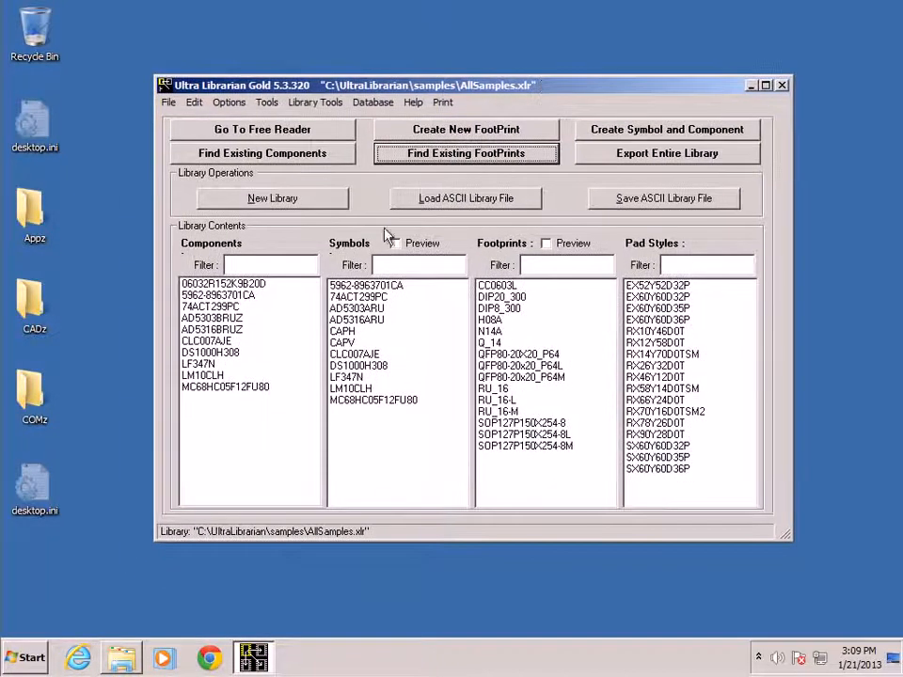
click(253, 284)
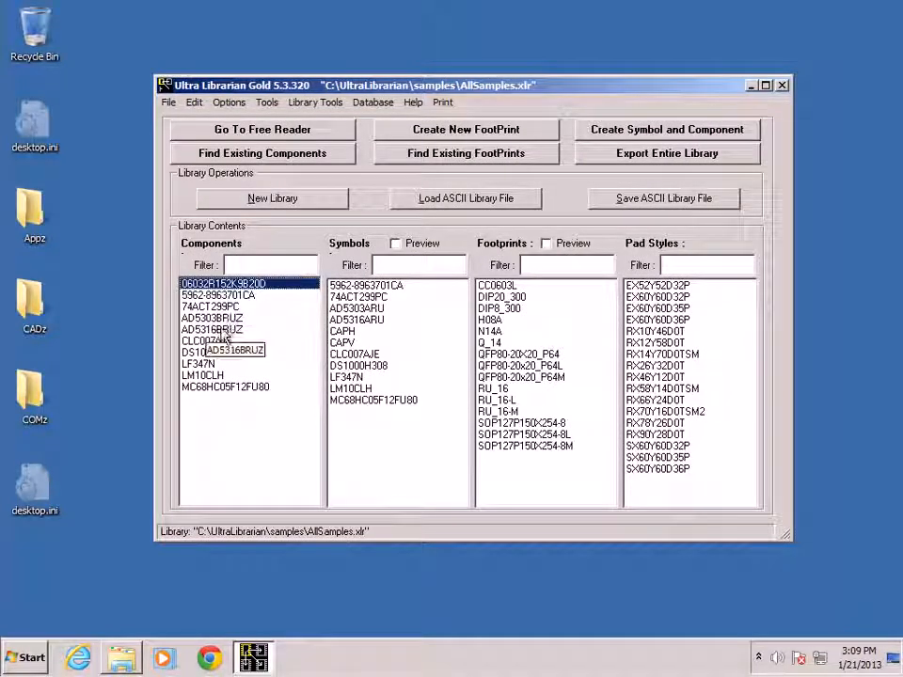
double_click(228, 290)
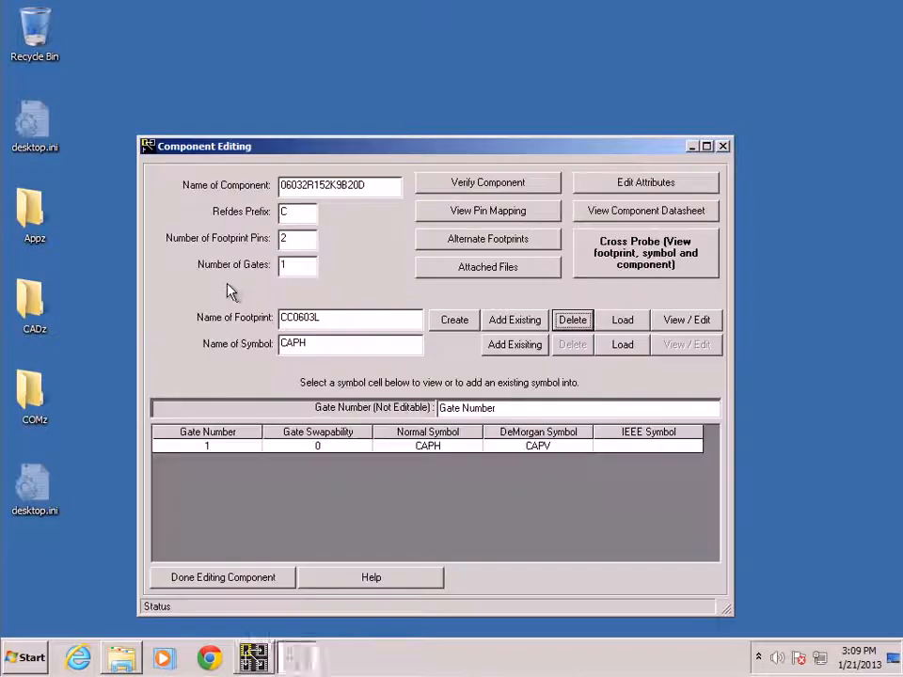
click(655, 268)
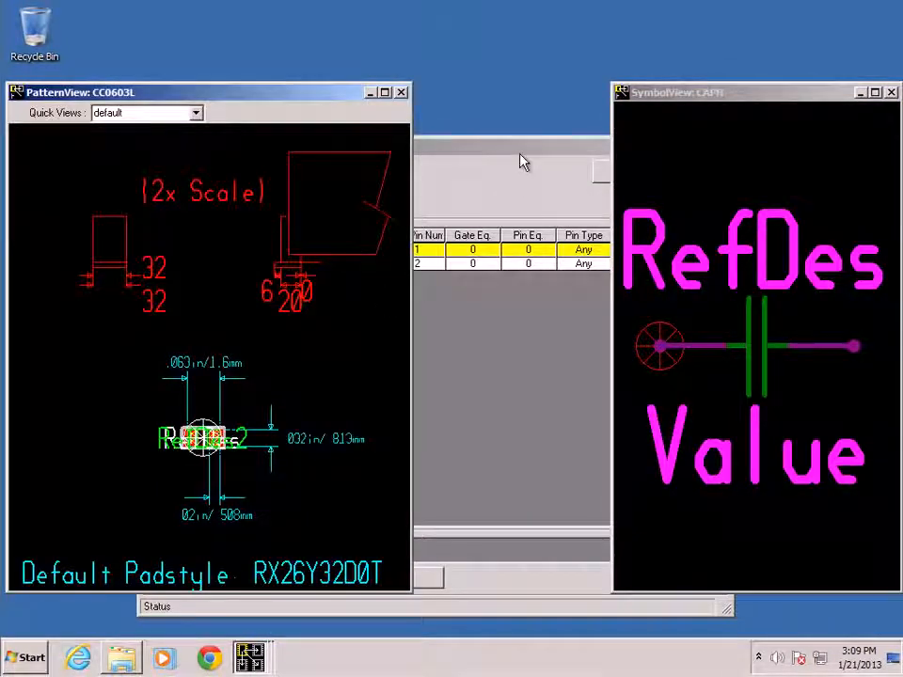
click(508, 579)
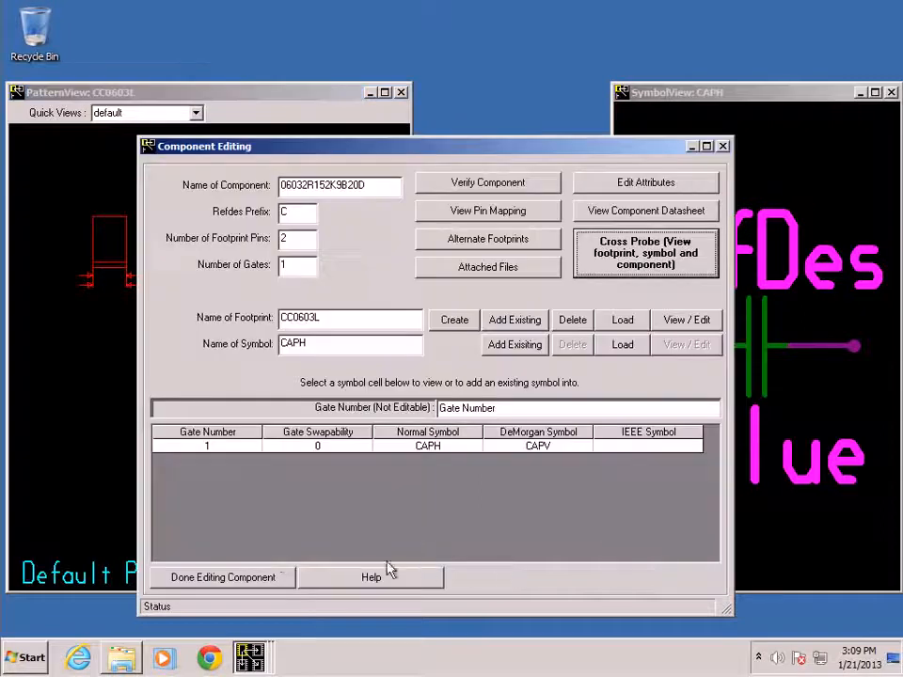
click(214, 576)
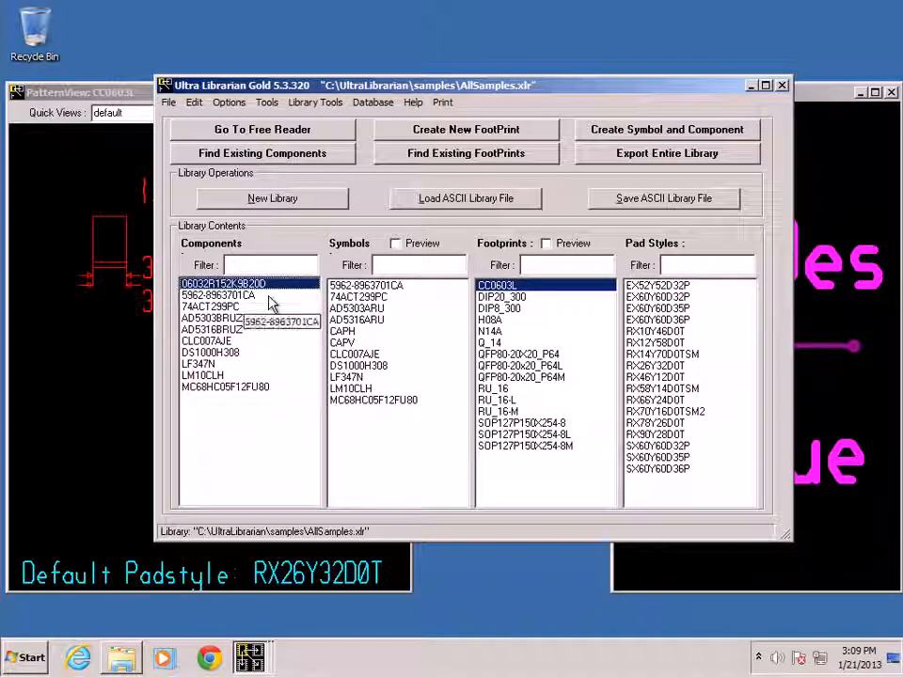
click(83, 94)
click(400, 94)
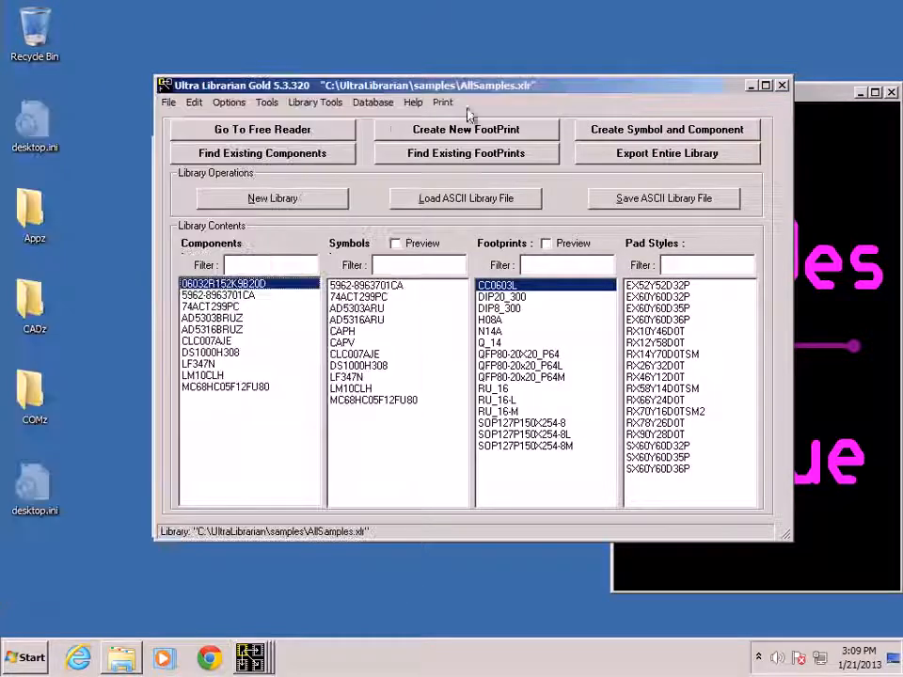
click(827, 95)
click(890, 92)
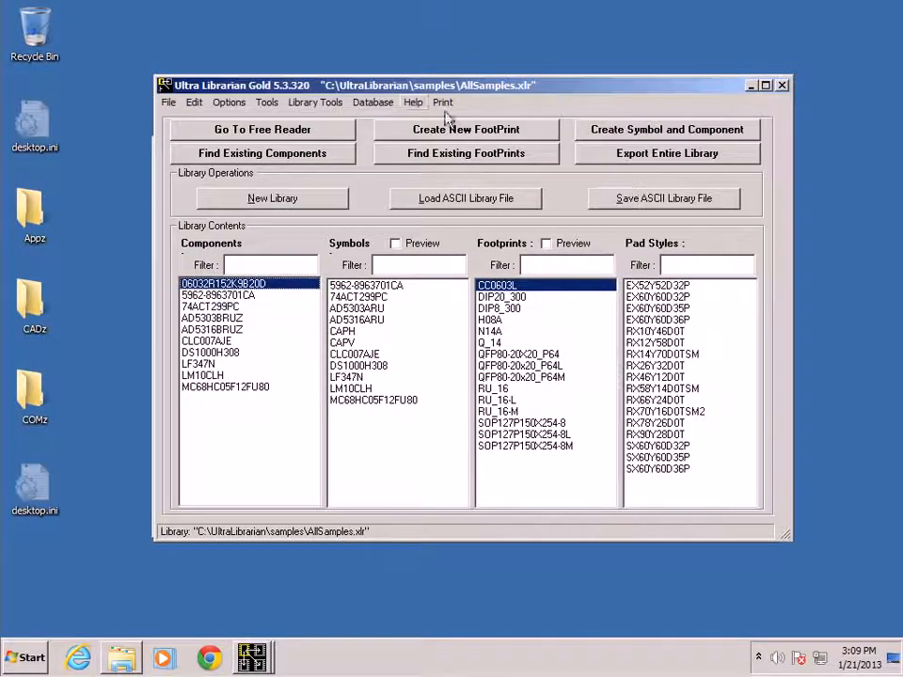
- Check the license status from the Help menu and close it
click(414, 103)
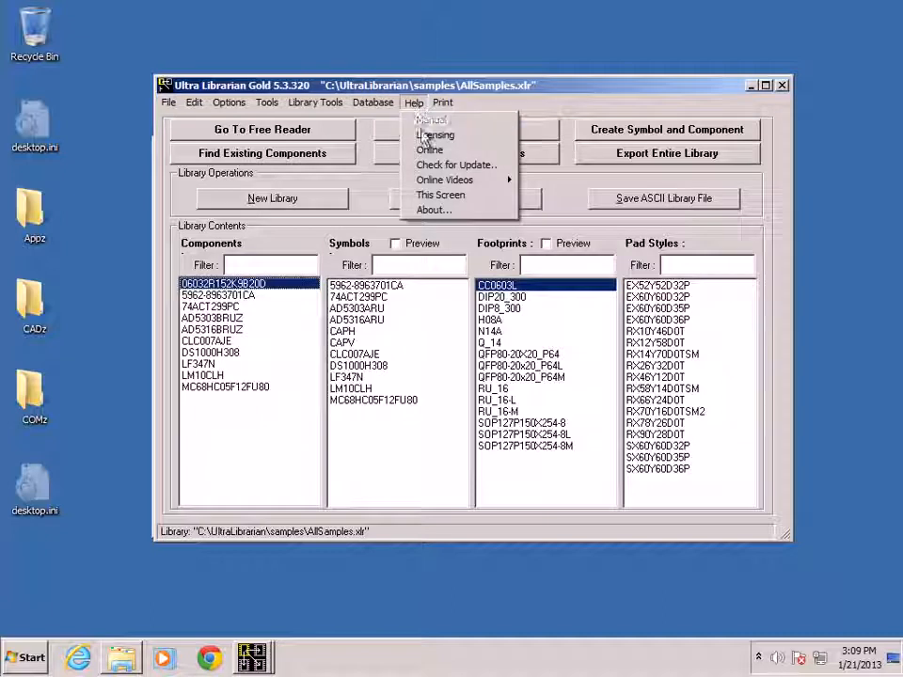
click(422, 132)
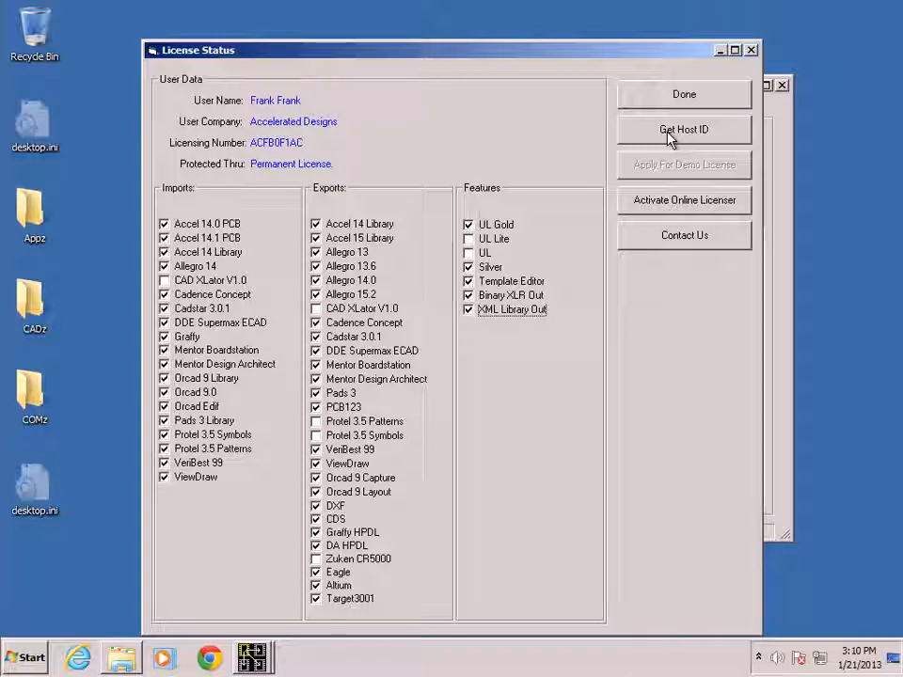
click(687, 97)
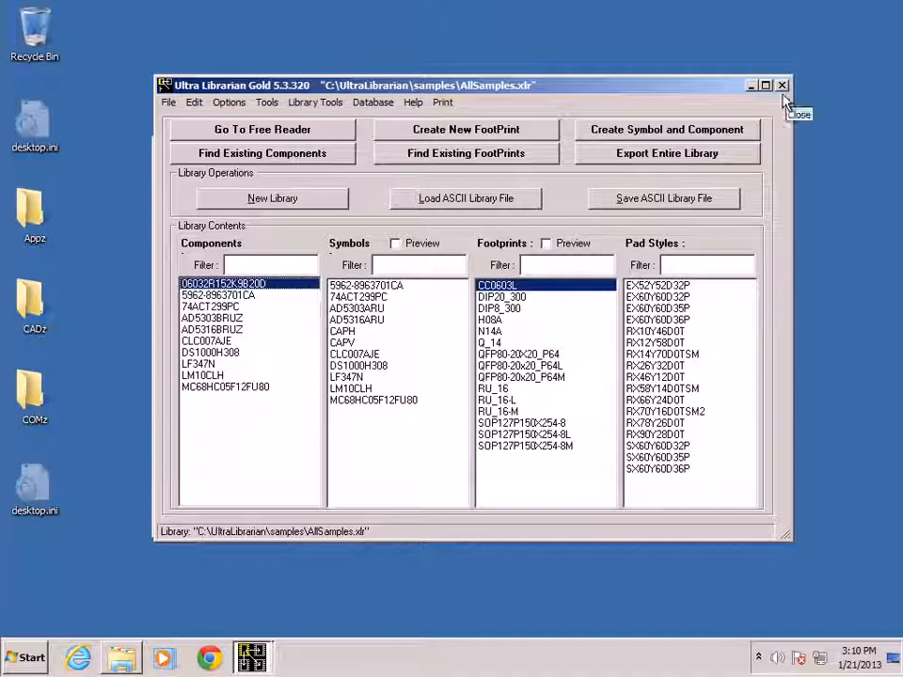
- In the configuration setup, set the Excel Executable path to C:\Program Files (x86)\Microsoft Office\Office12\EXCEL.EXE
click(267, 103)
mouse_move(230, 102)
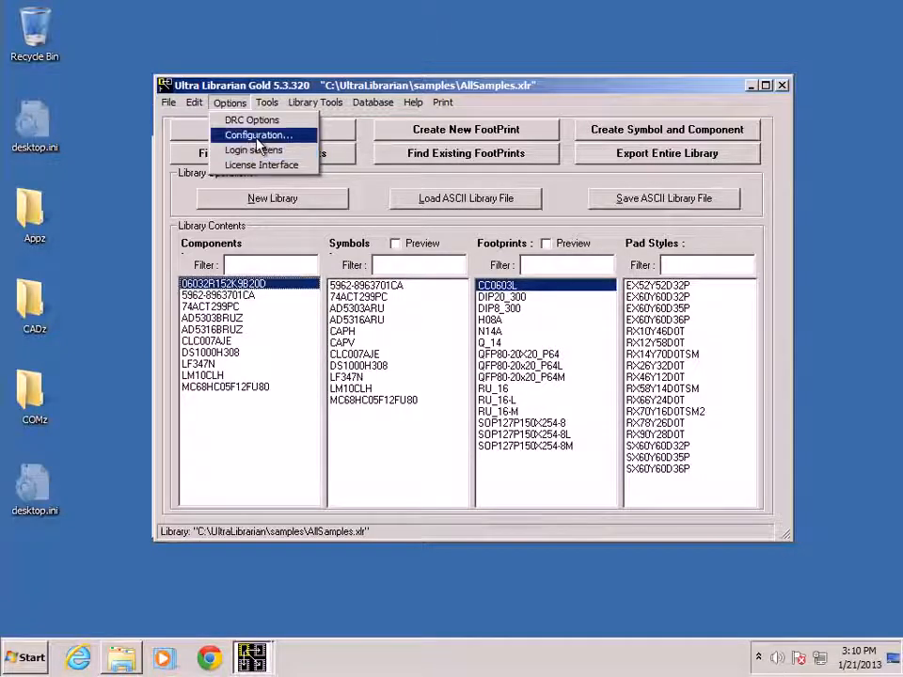
click(240, 134)
click(517, 209)
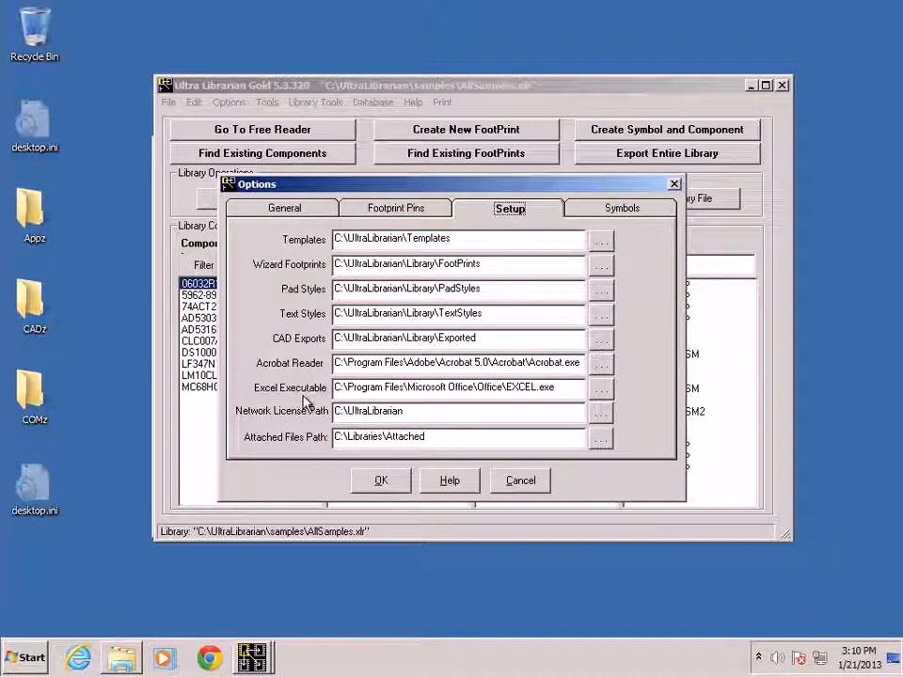
click(602, 391)
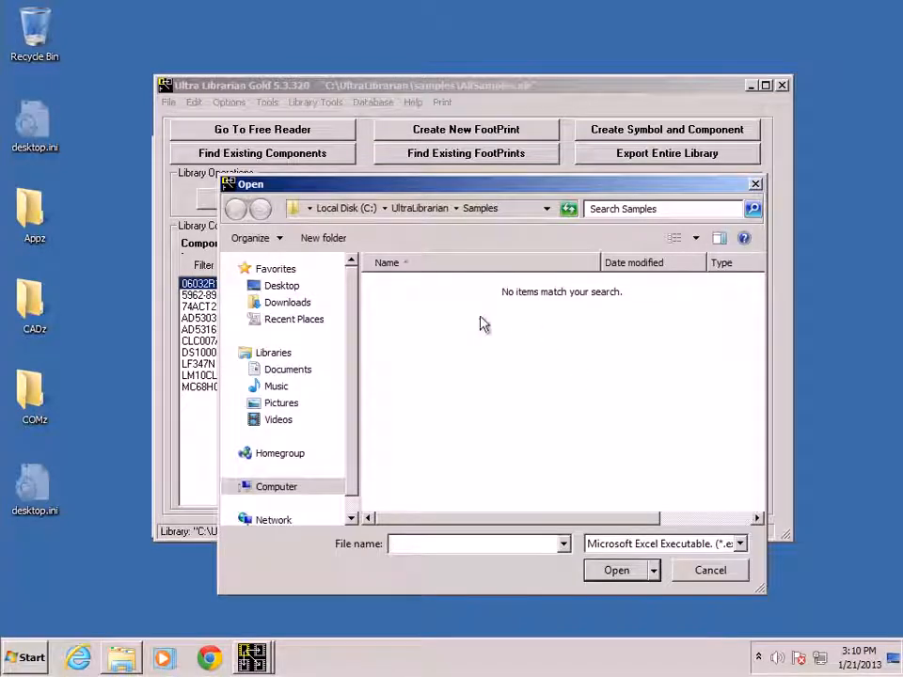
click(292, 488)
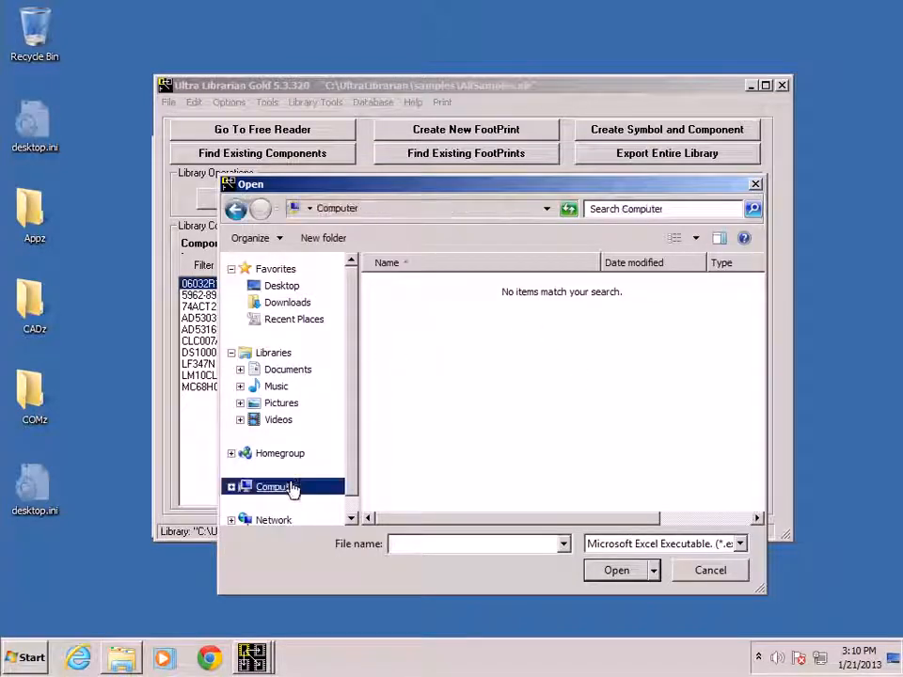
double_click(484, 301)
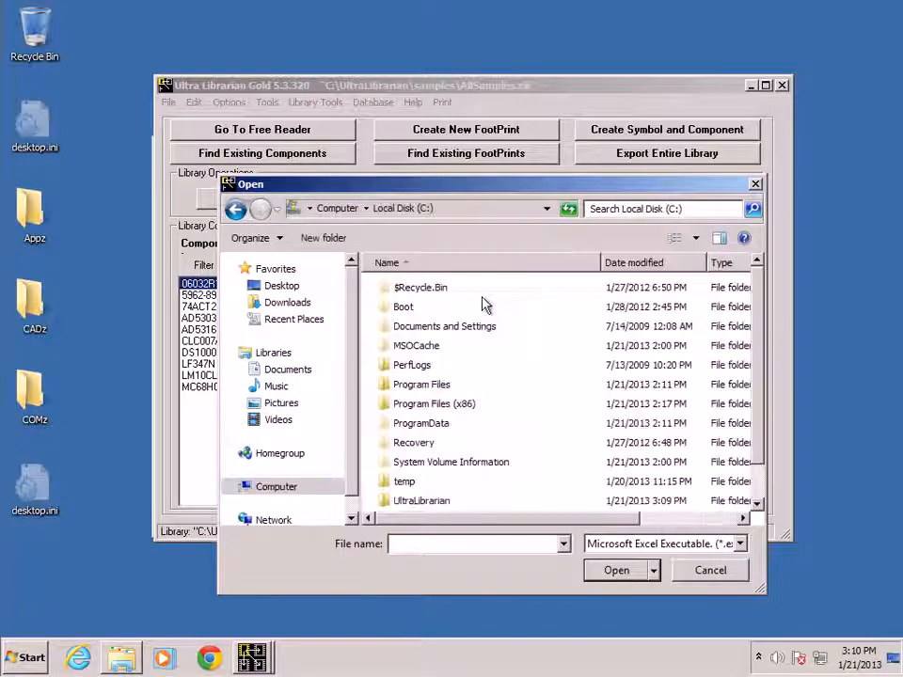
double_click(449, 406)
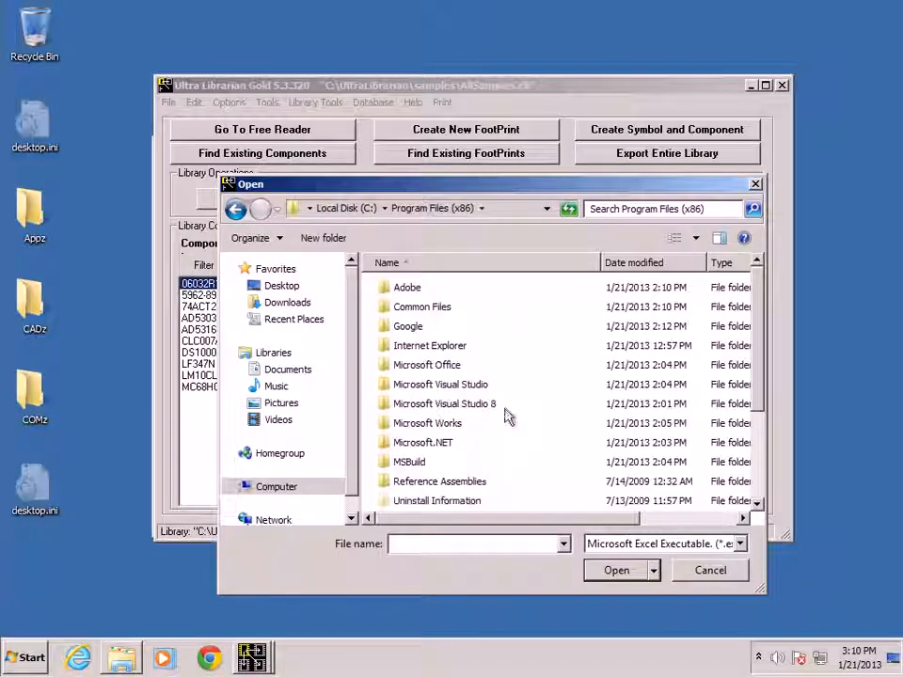
double_click(433, 366)
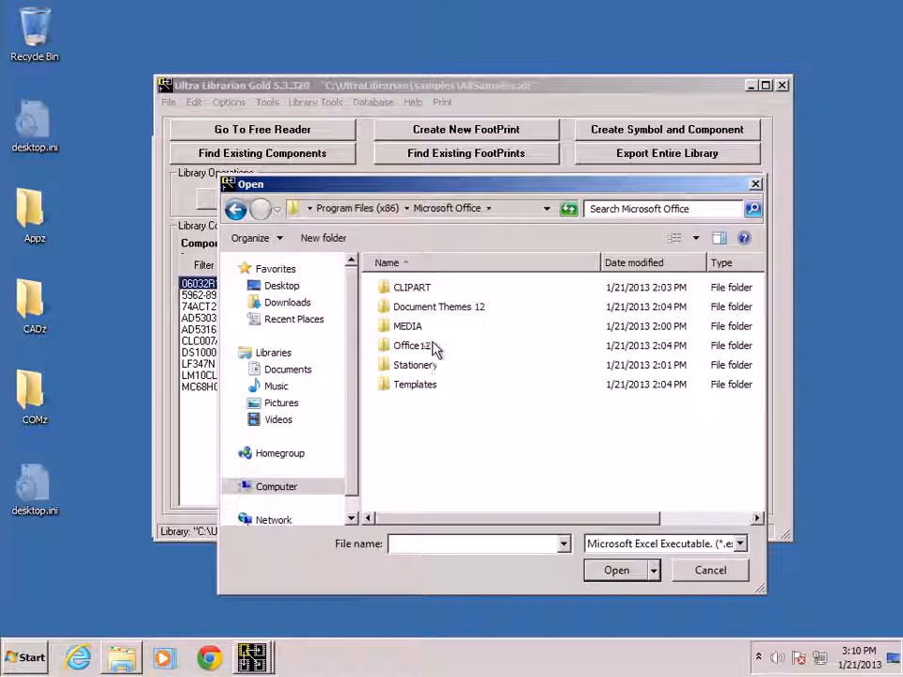
double_click(418, 348)
drag(763, 327, 741, 463)
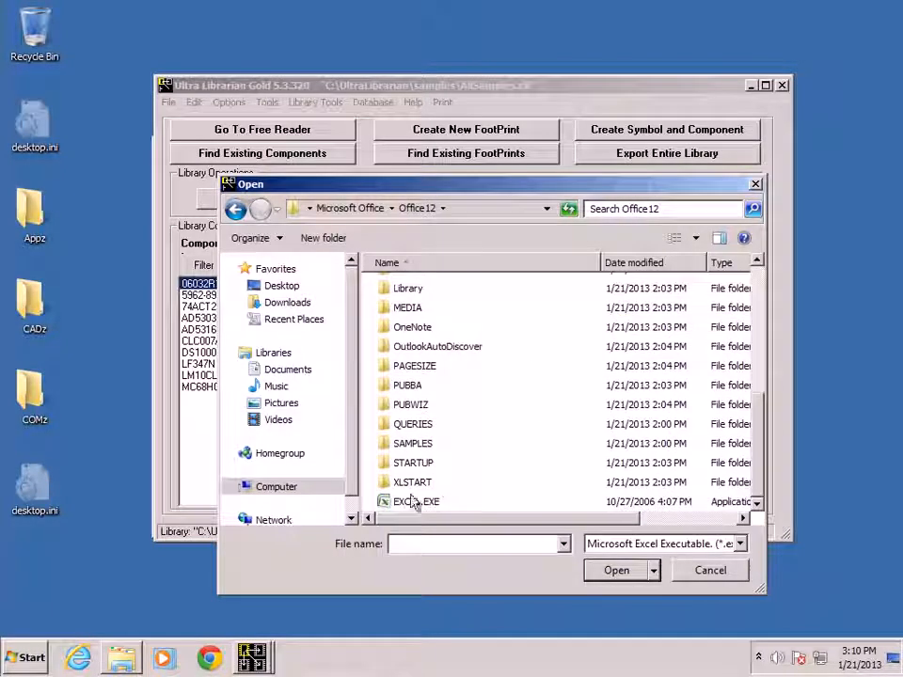
double_click(406, 504)
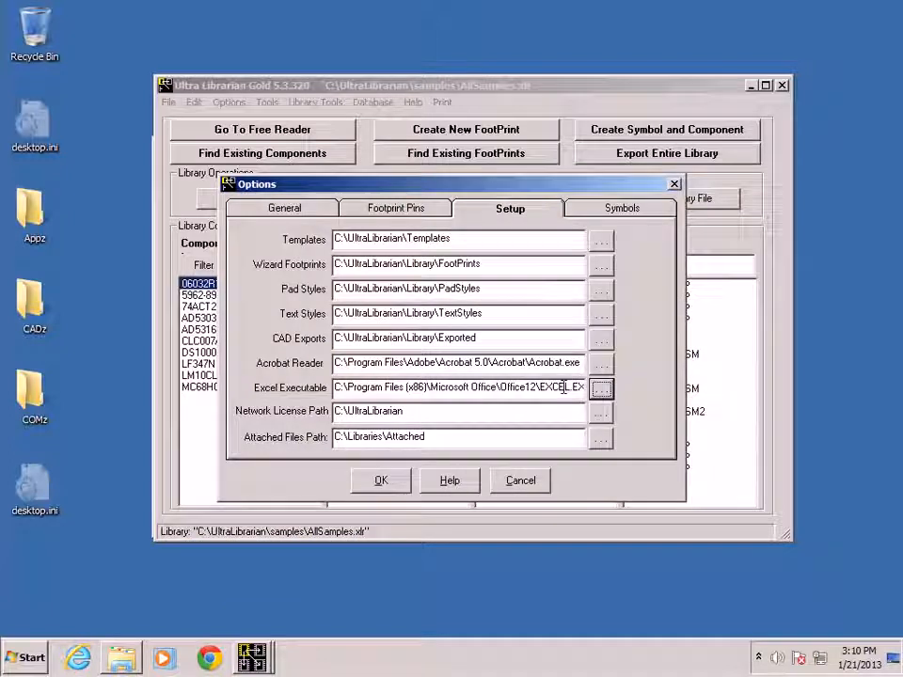
- Set the Acrobat Reader path to C:\Program Files (x86)\Adobe\Reader 11.0\Reader\AcroRd32.exe and accept the options
click(600, 364)
mouse_move(766, 294)
mouse_down()
mouse_move(762, 358)
mouse_move(764, 292)
mouse_up()
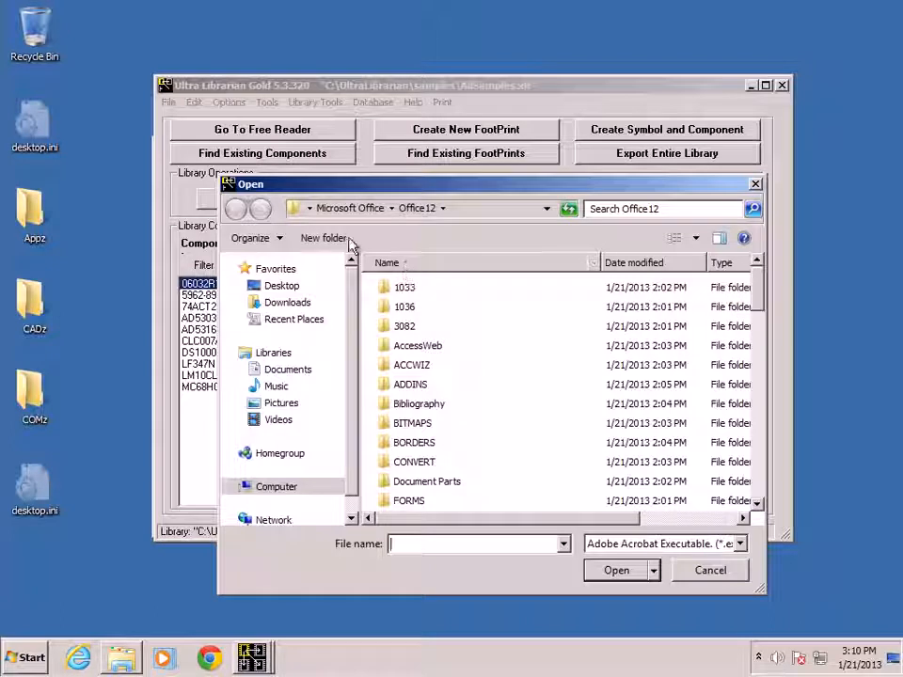
click(347, 209)
click(362, 211)
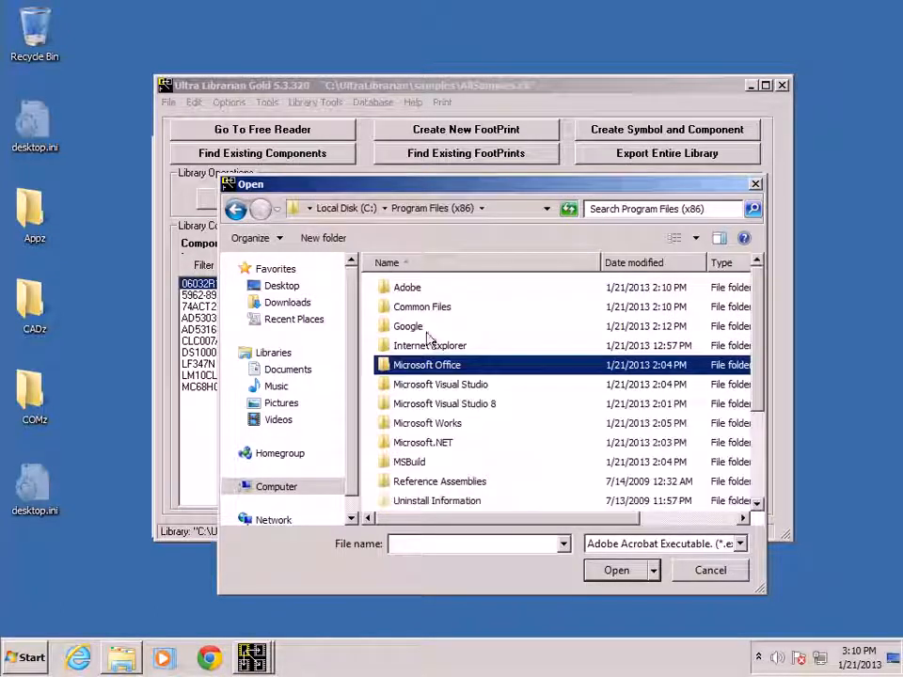
double_click(407, 289)
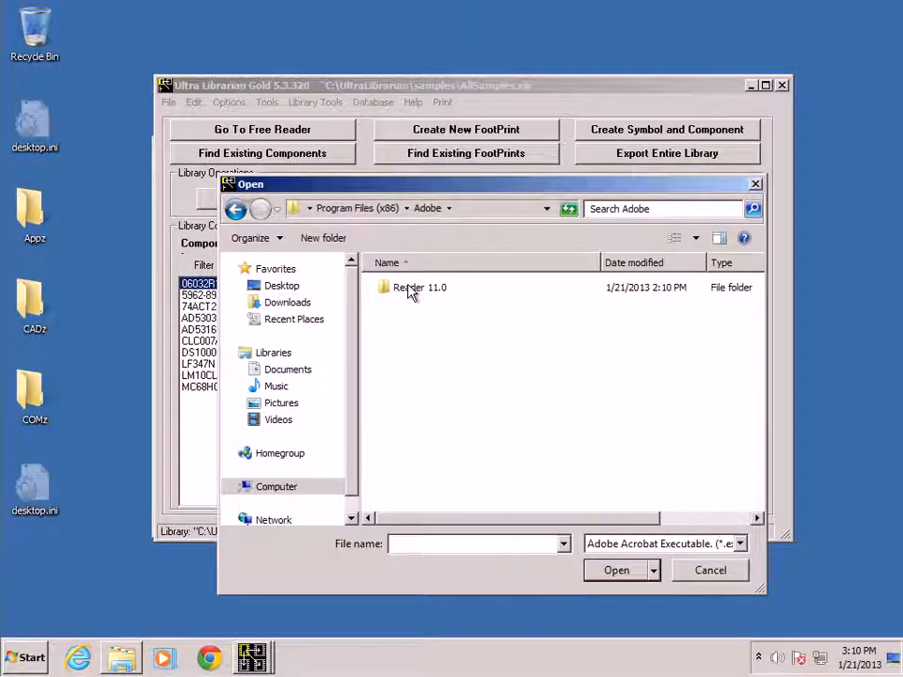
double_click(410, 289)
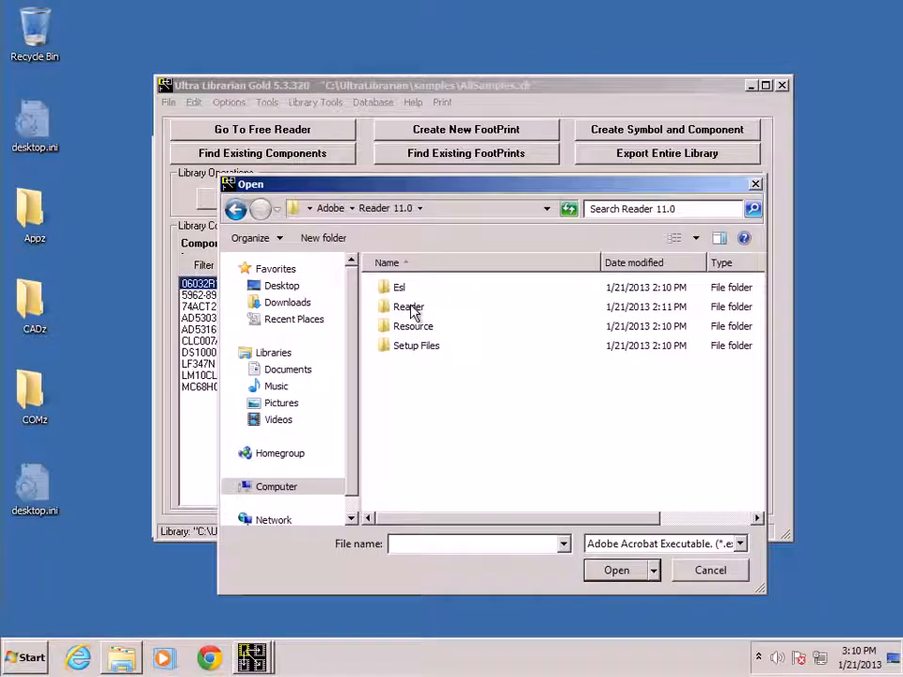
double_click(412, 308)
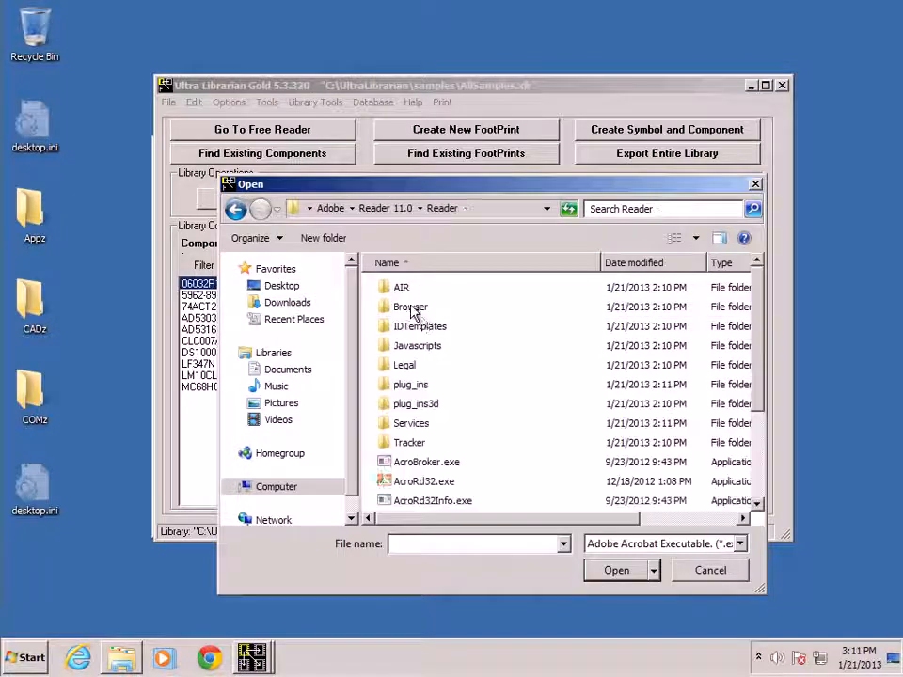
double_click(423, 482)
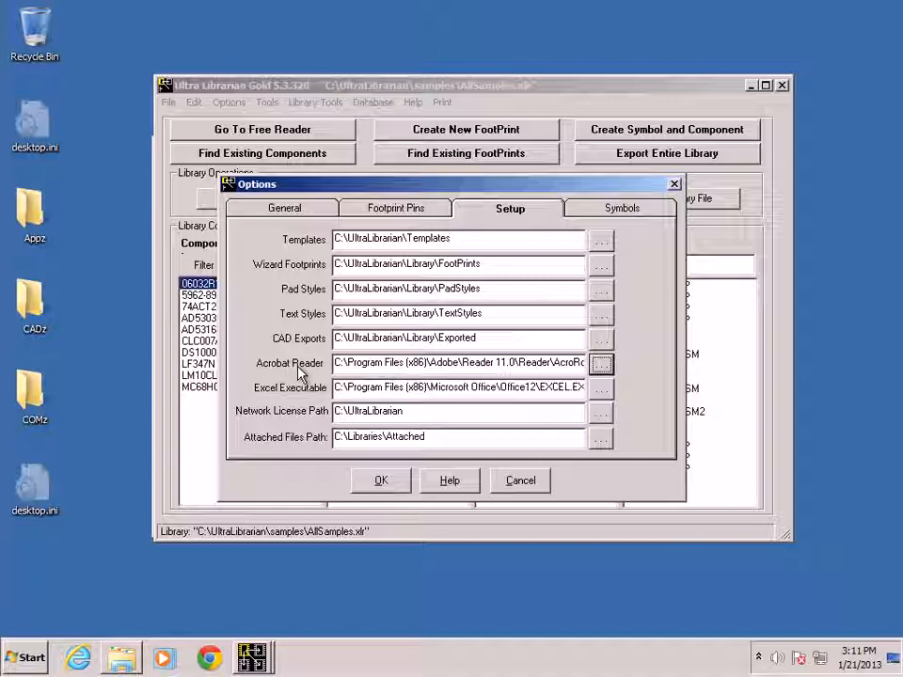
click(379, 479)
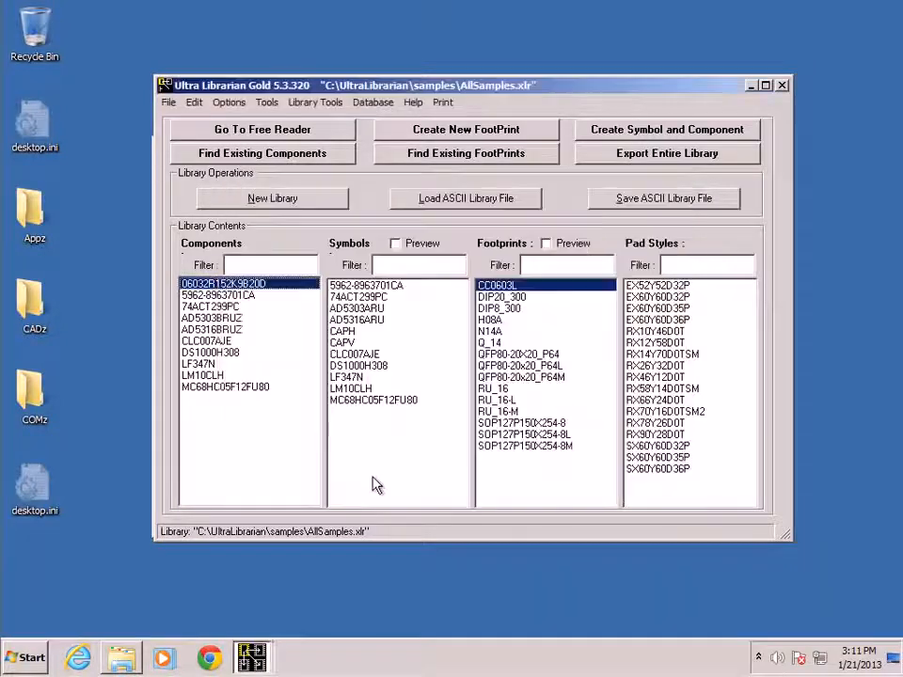
- Close Ultra Librarian, finishing the leftover component cross-probing window and dismissing the run-time error
click(781, 84)
click(479, 382)
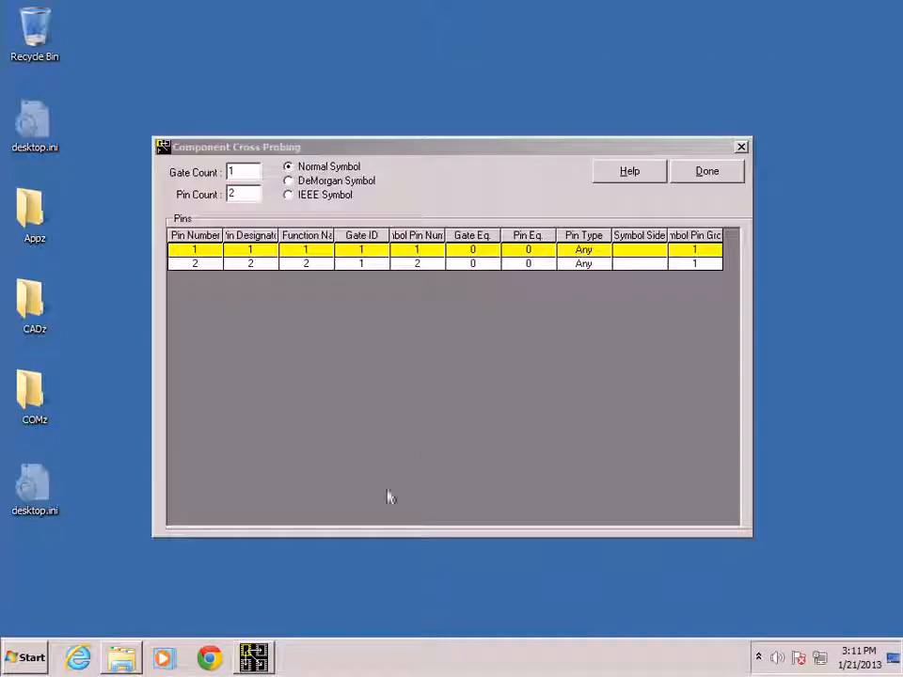
click(712, 168)
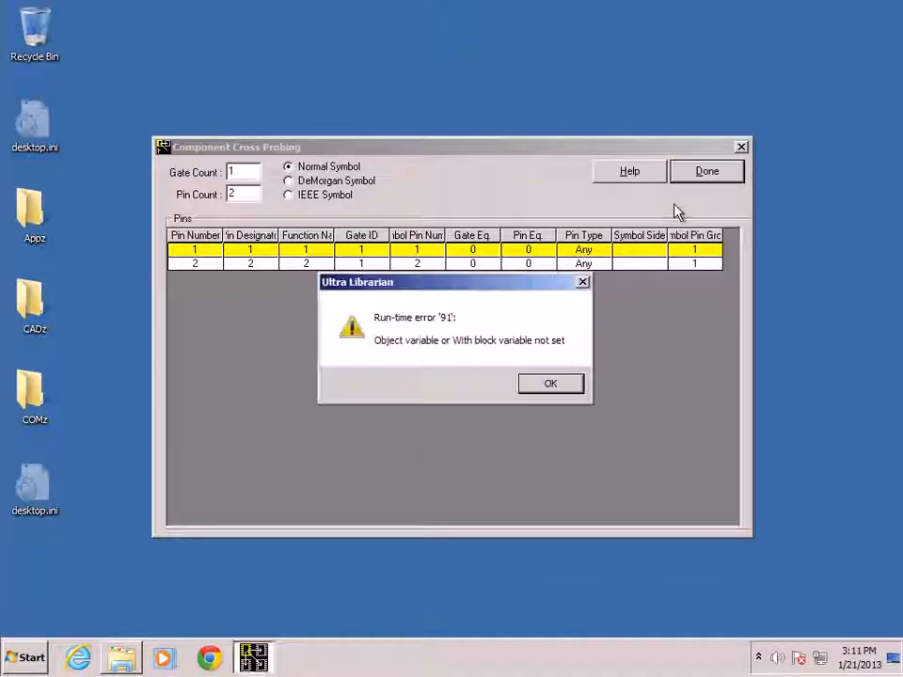
click(542, 385)
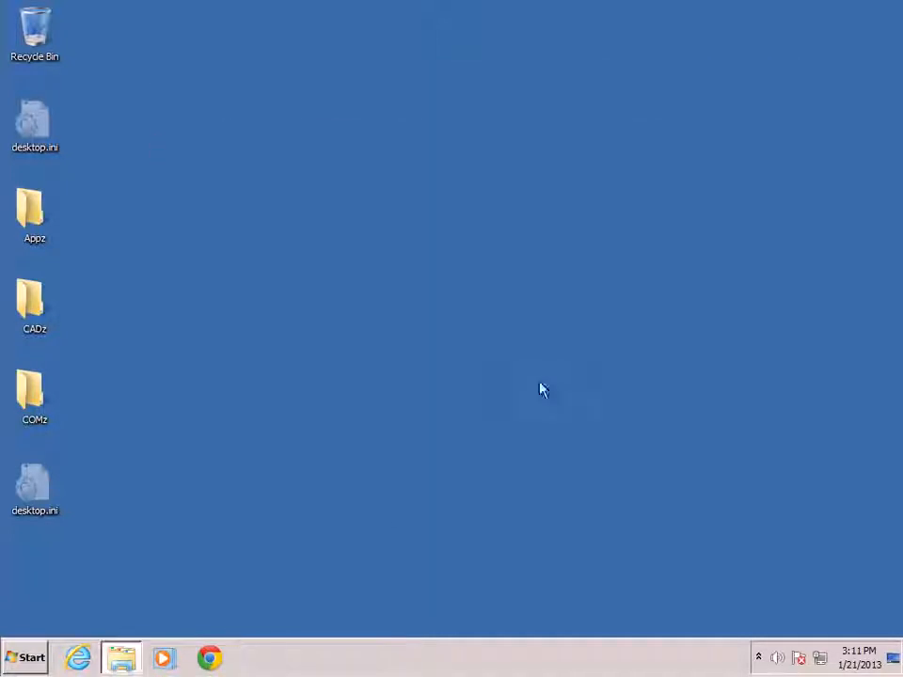
- Launch ULADICIS.exe from the C:\UltraLibrarian folder, then close the folder window and the program
click(121, 660)
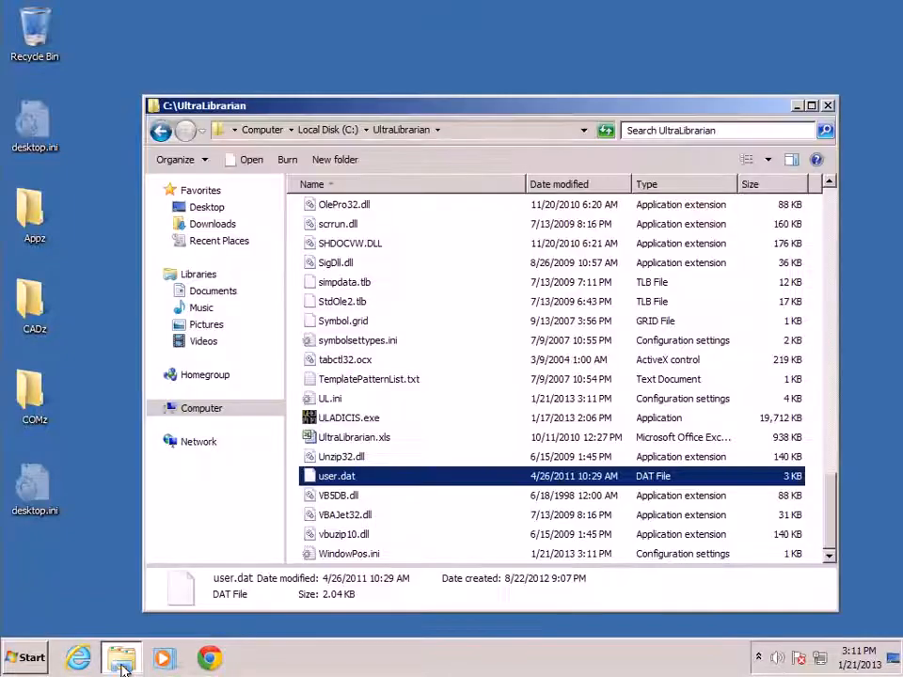
double_click(331, 418)
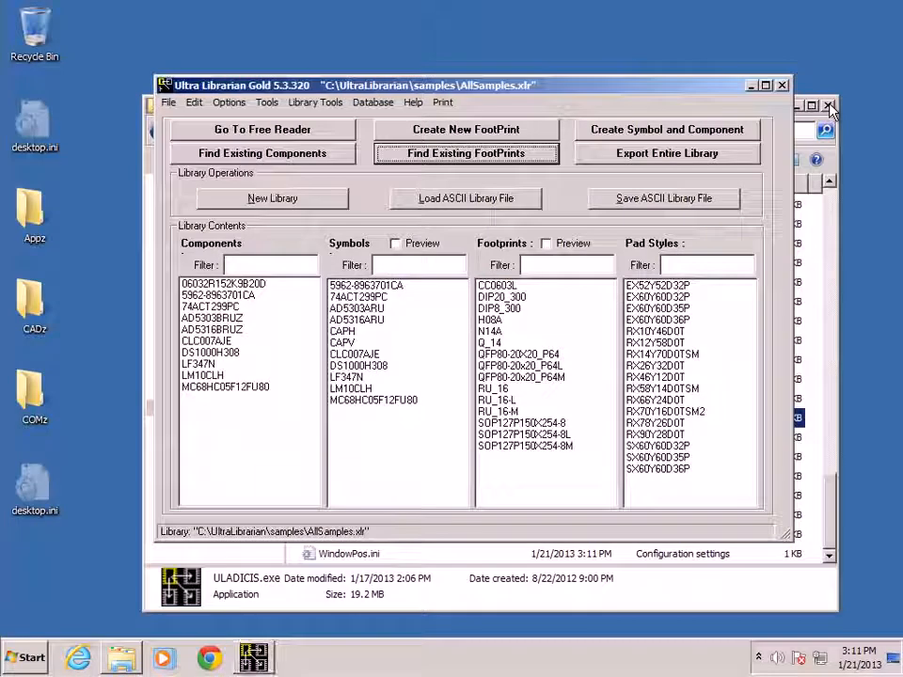
click(827, 106)
click(781, 85)
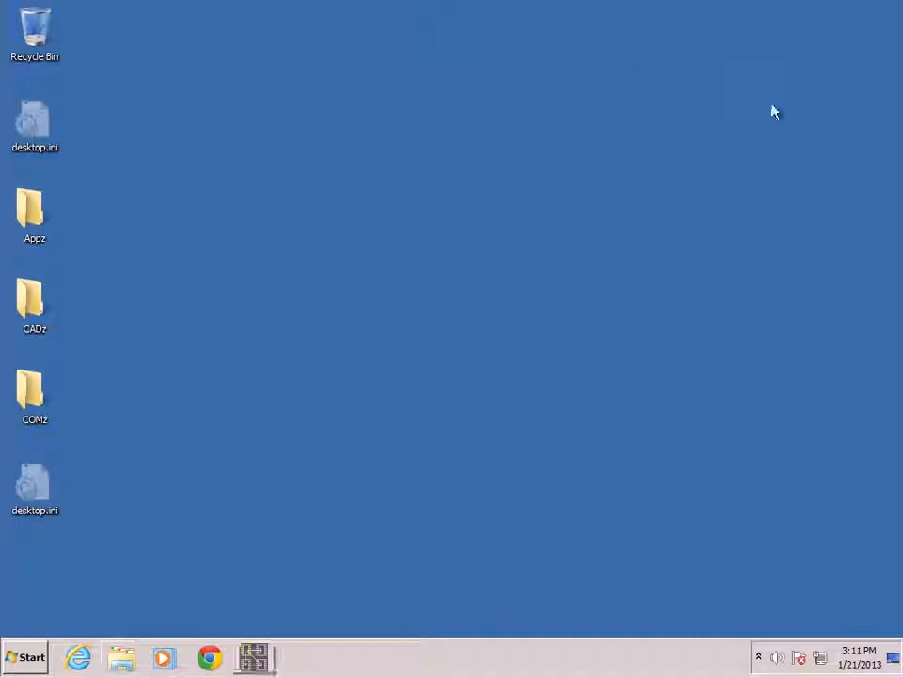
- Relaunch Ultra Librarian (CIS) from the Start menu
click(26, 658)
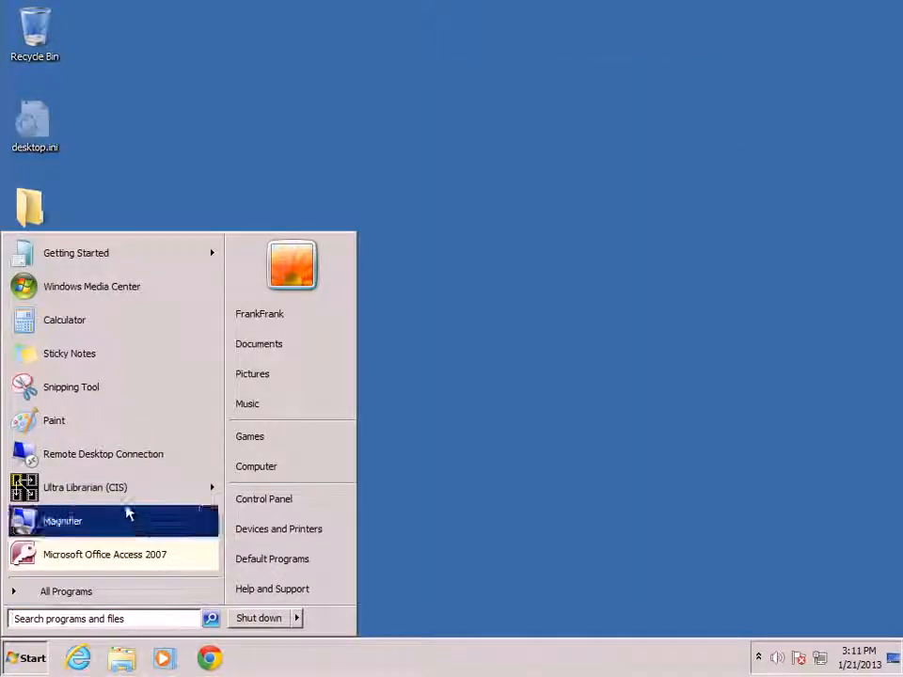
click(133, 488)
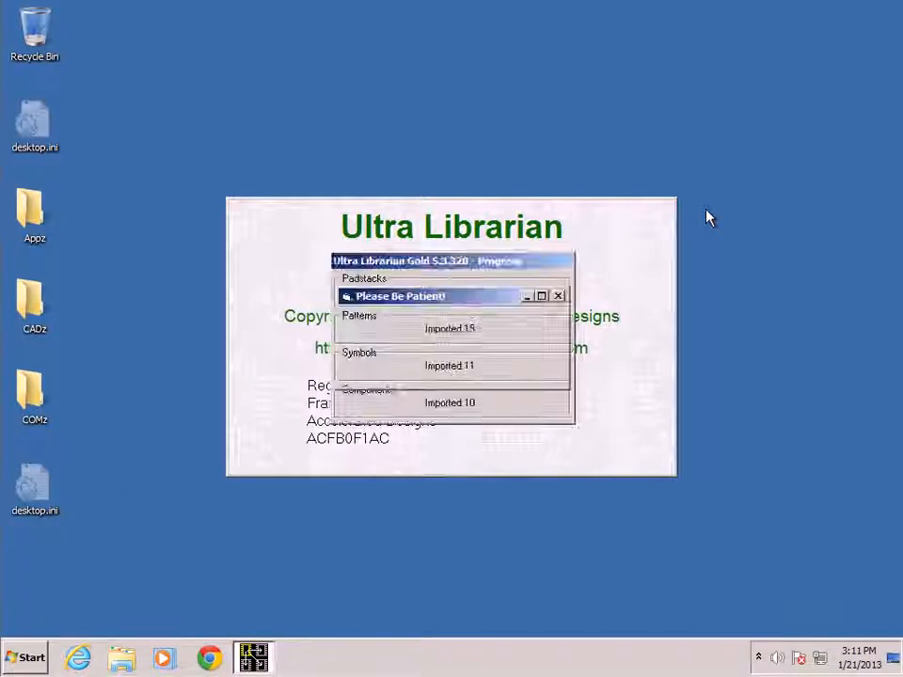